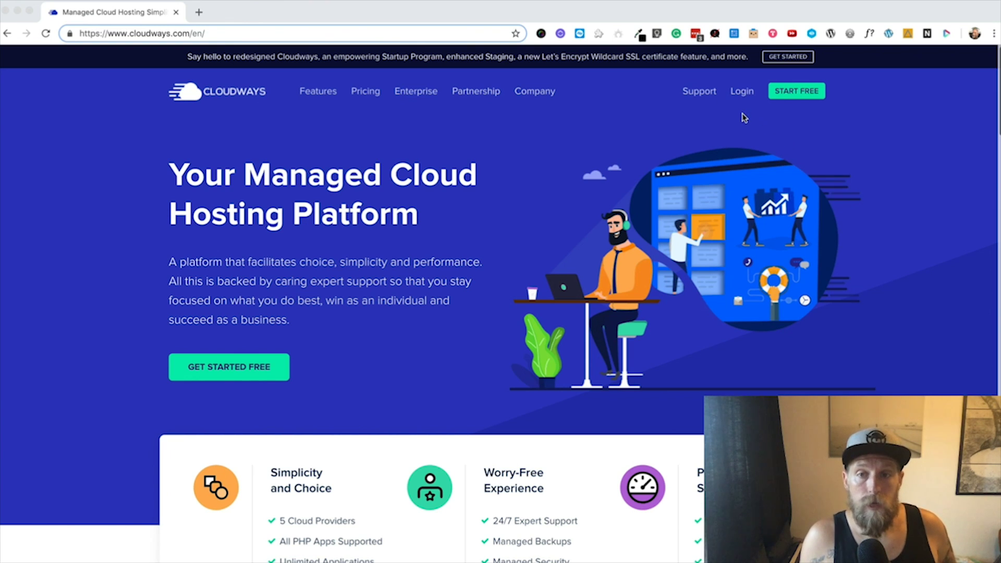
# Step: Log into Cloudways with the saved credentials and start adding a new server
pyautogui.click(745, 93)
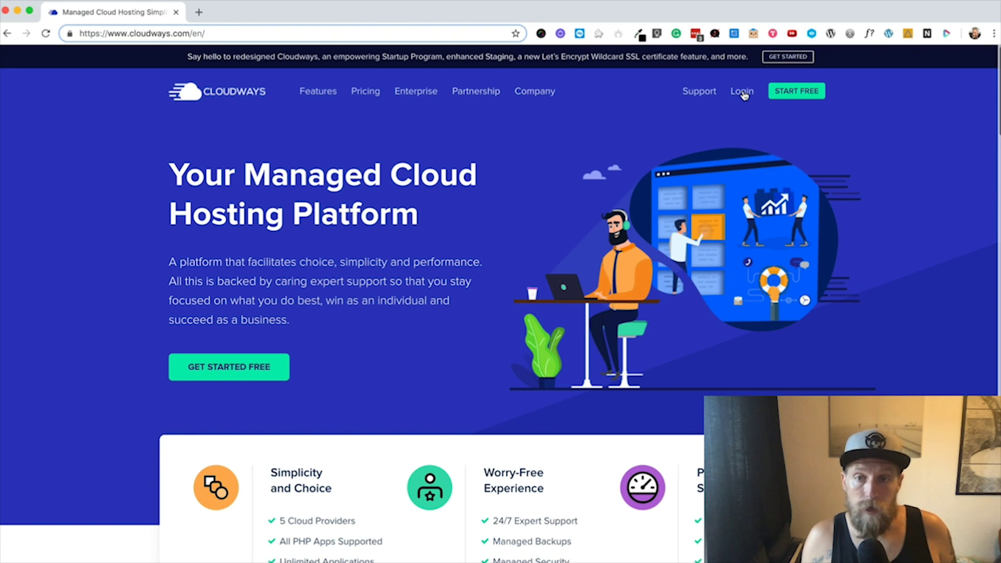
pyautogui.click(743, 93)
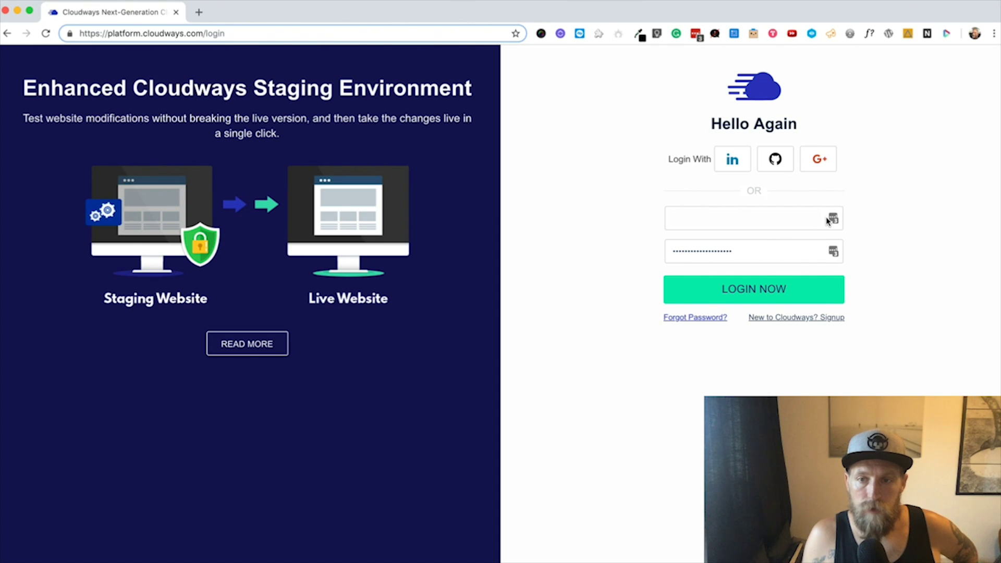
pyautogui.click(746, 295)
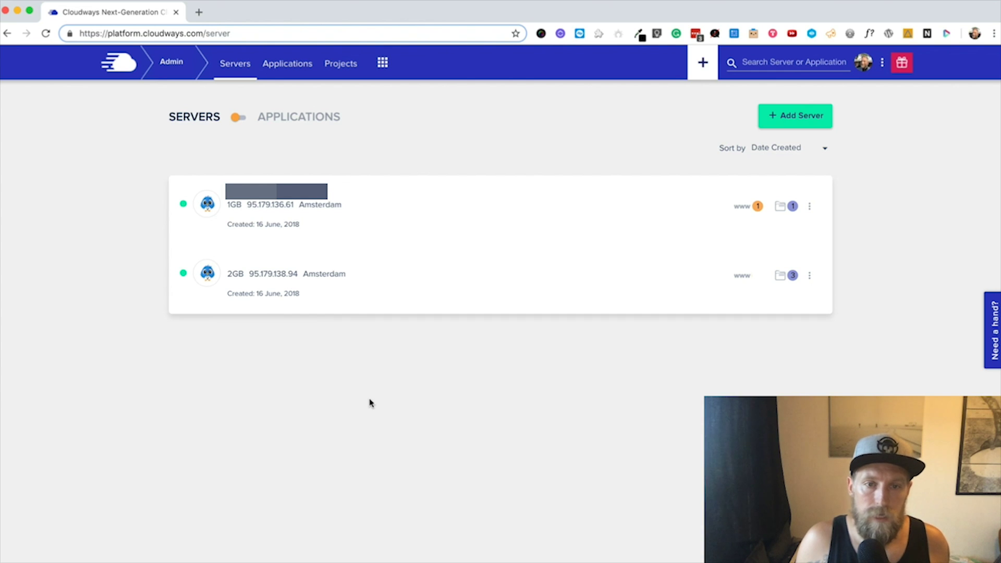
pyautogui.click(794, 118)
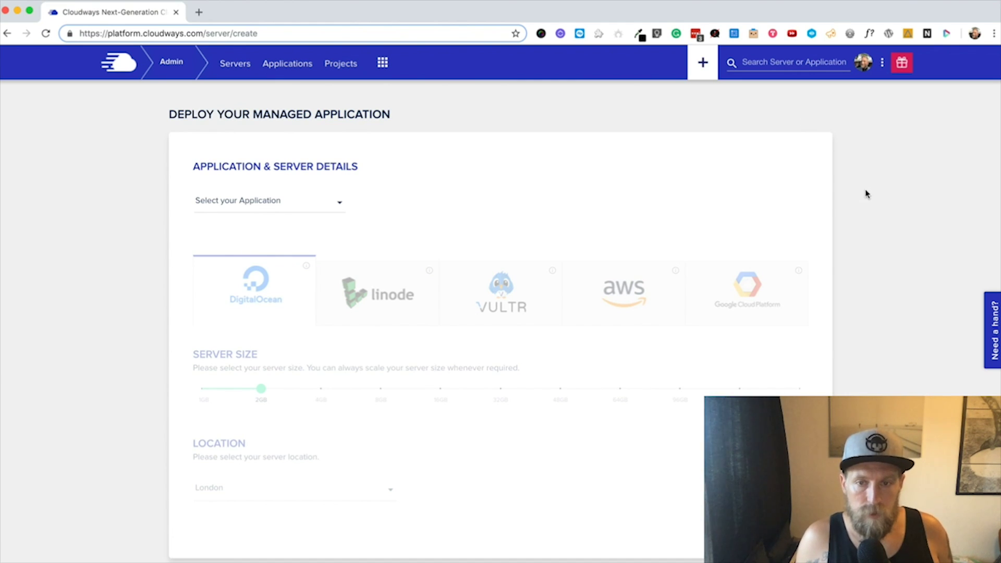
# Step: Select WordPress Version 5.0.1 from the application dropdown on the deploy form
pyautogui.click(252, 203)
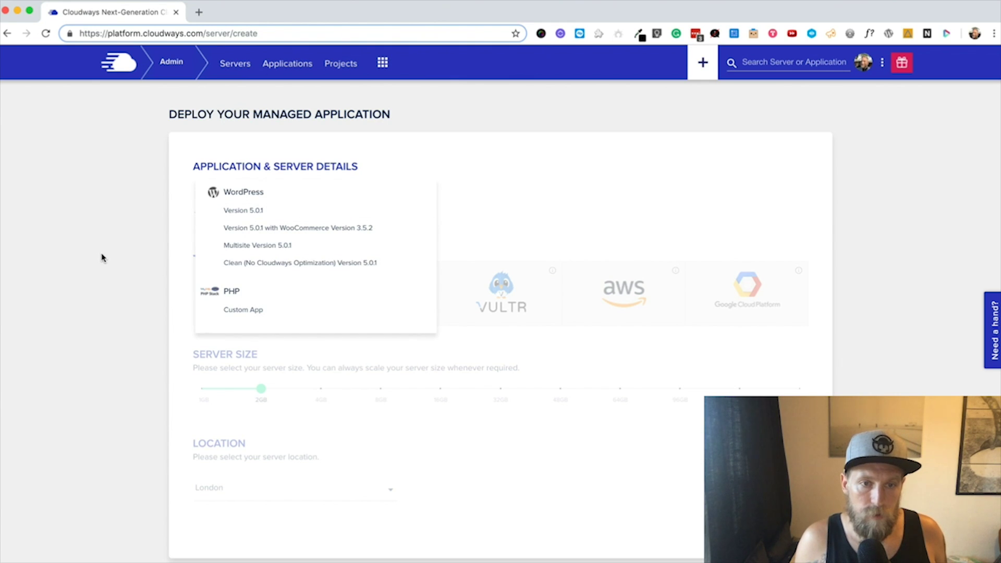
pyautogui.click(103, 233)
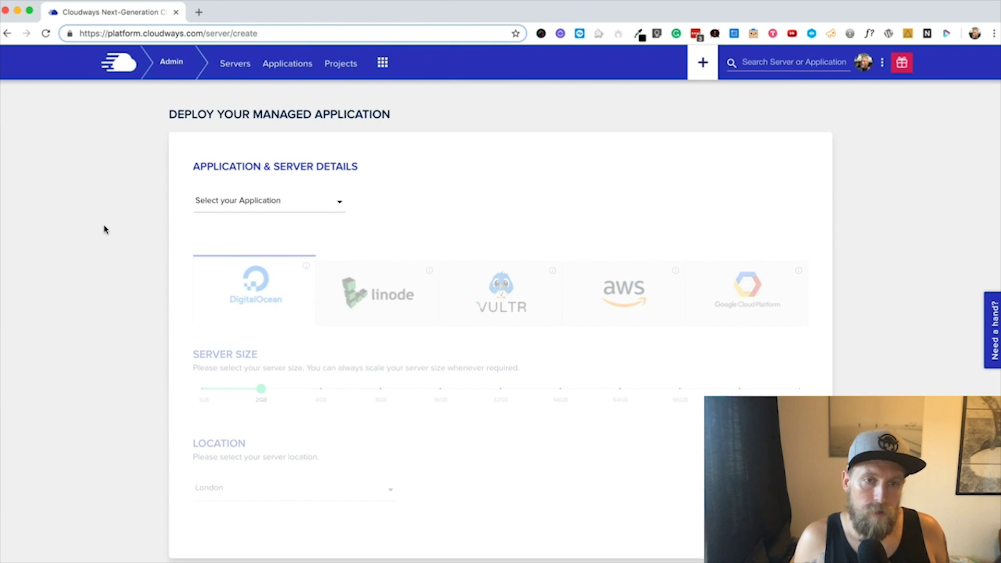
pyautogui.click(259, 206)
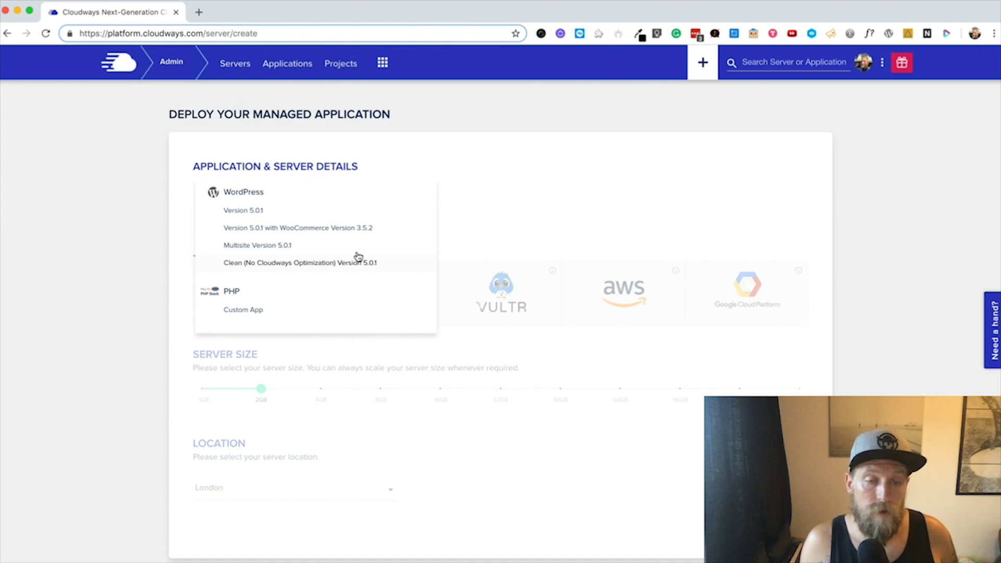
pyautogui.click(251, 214)
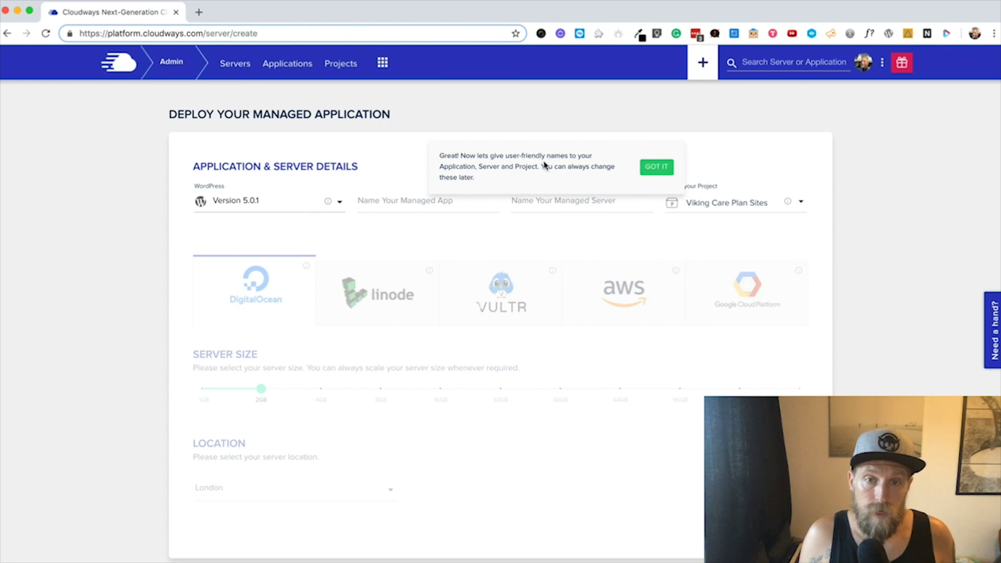
# Step: Dismiss the naming tip, enter 'Test WP' as app name and 'YouTube Test Server' as server name
pyautogui.click(656, 167)
pyautogui.click(398, 203)
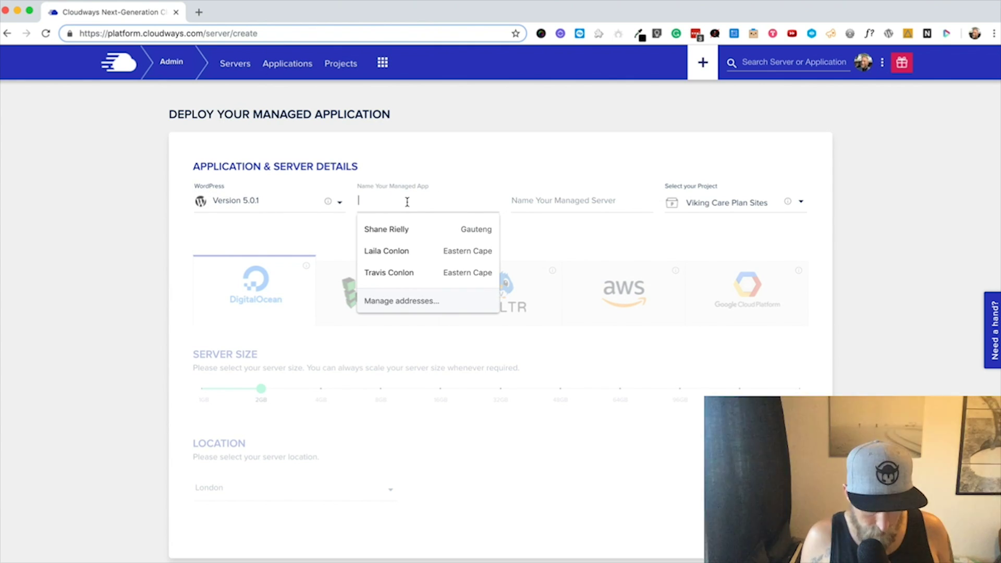
pyautogui.write('Test WP')
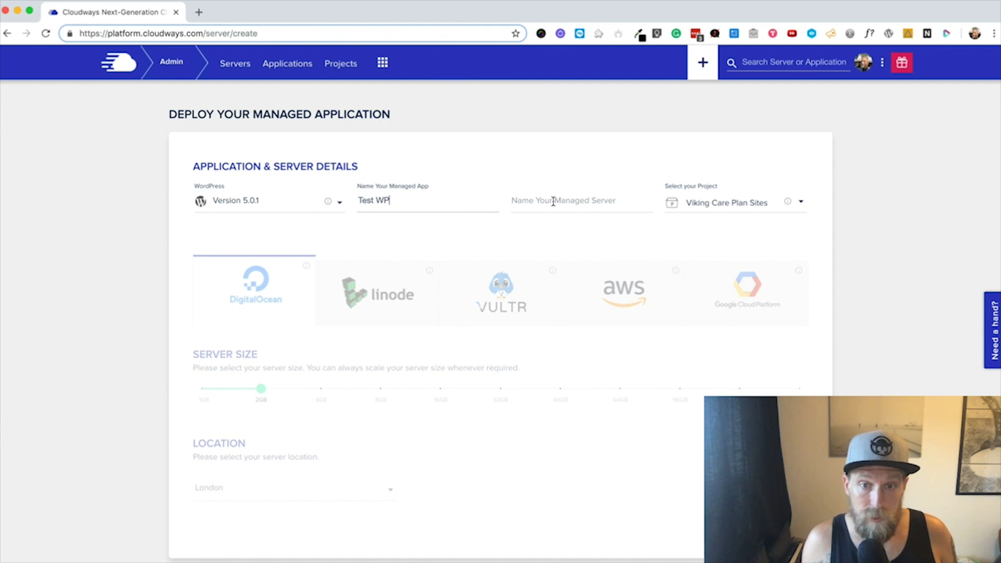
pyautogui.click(550, 200)
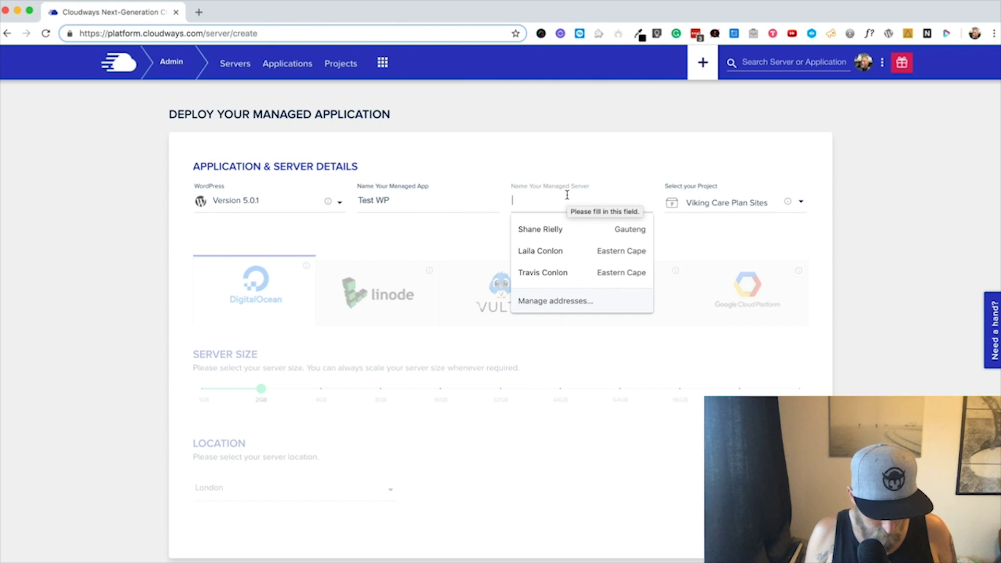
pyautogui.write('YouT')
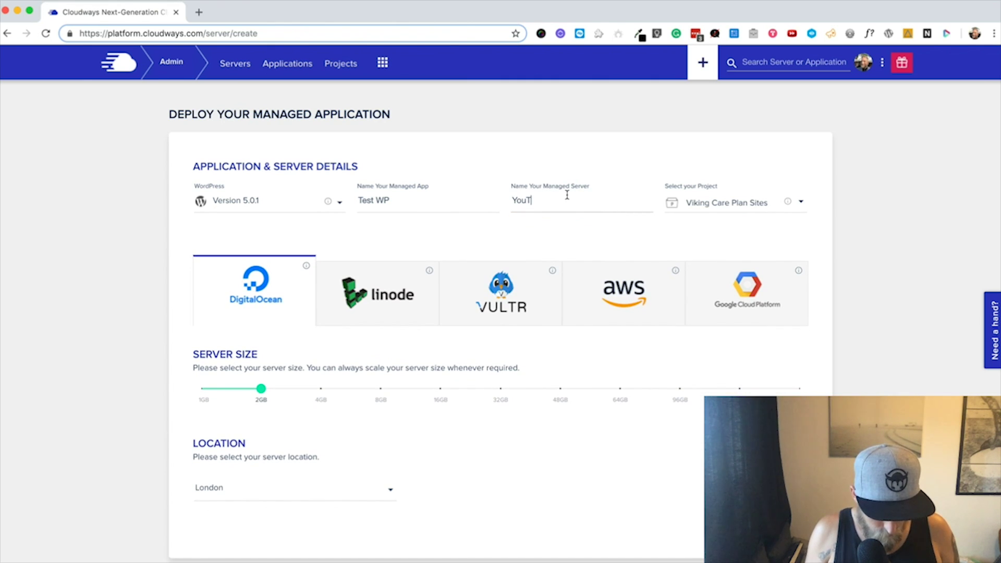
pyautogui.write('oube Server')
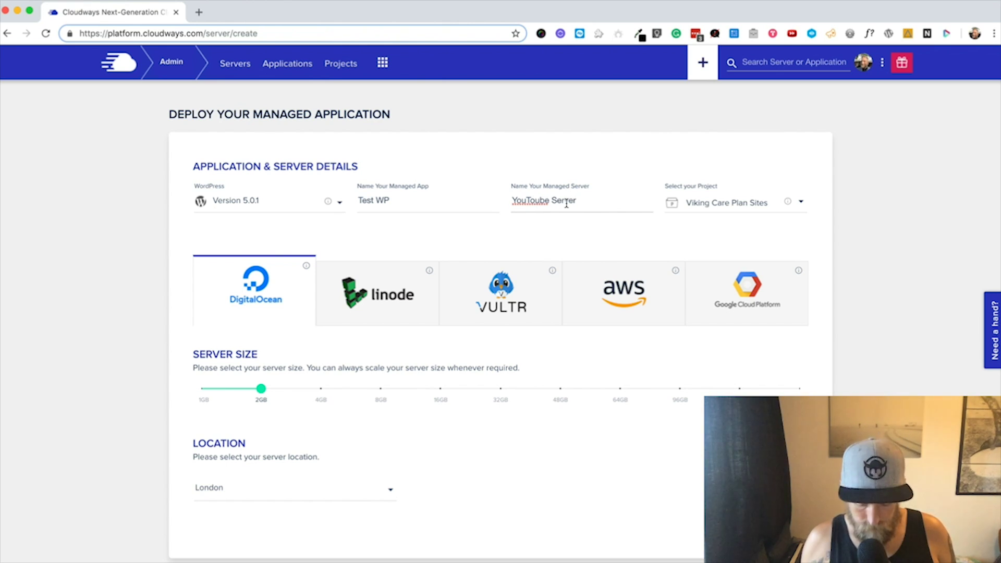
pyautogui.press('BackSpace')
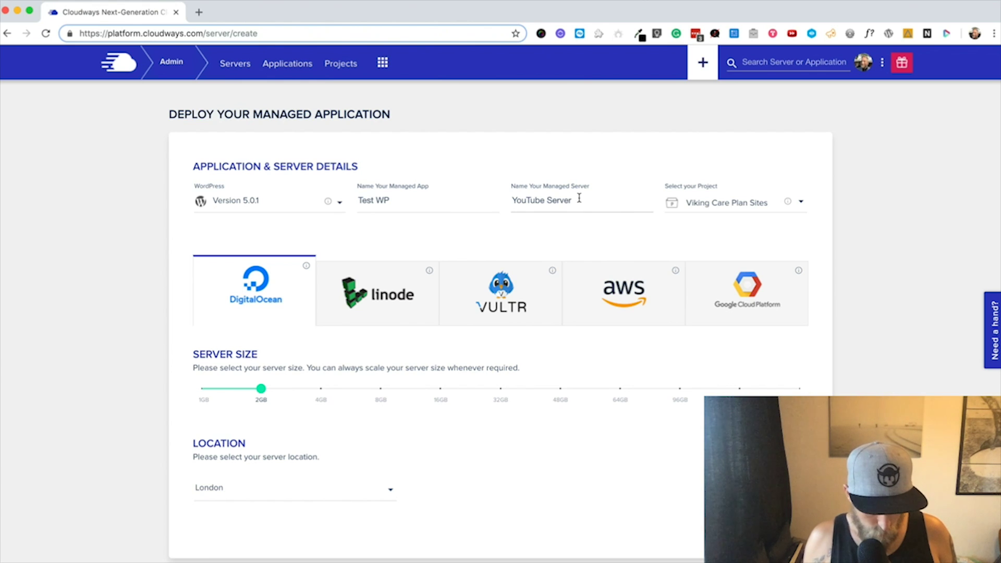
pyautogui.write('Test')
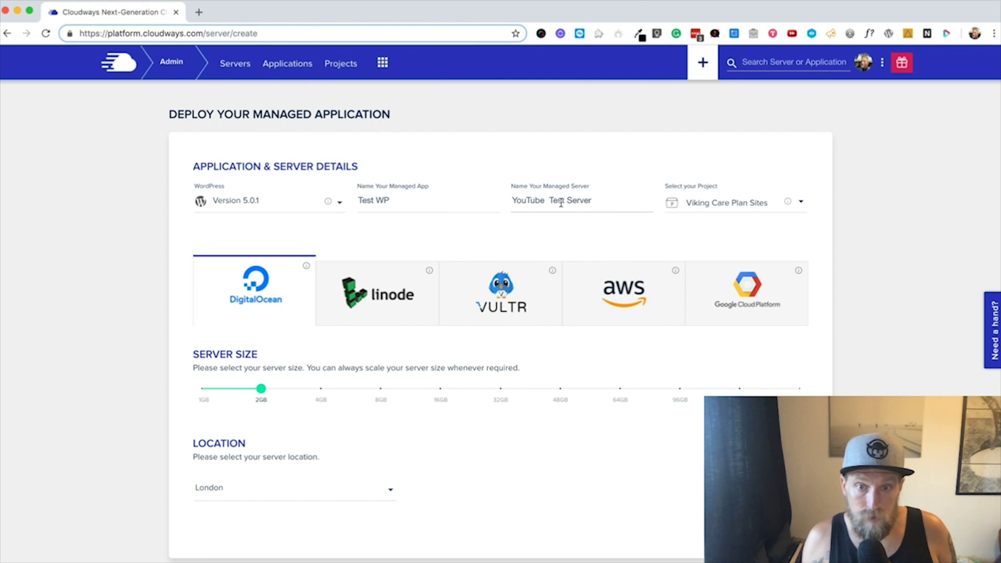
pyautogui.click(602, 227)
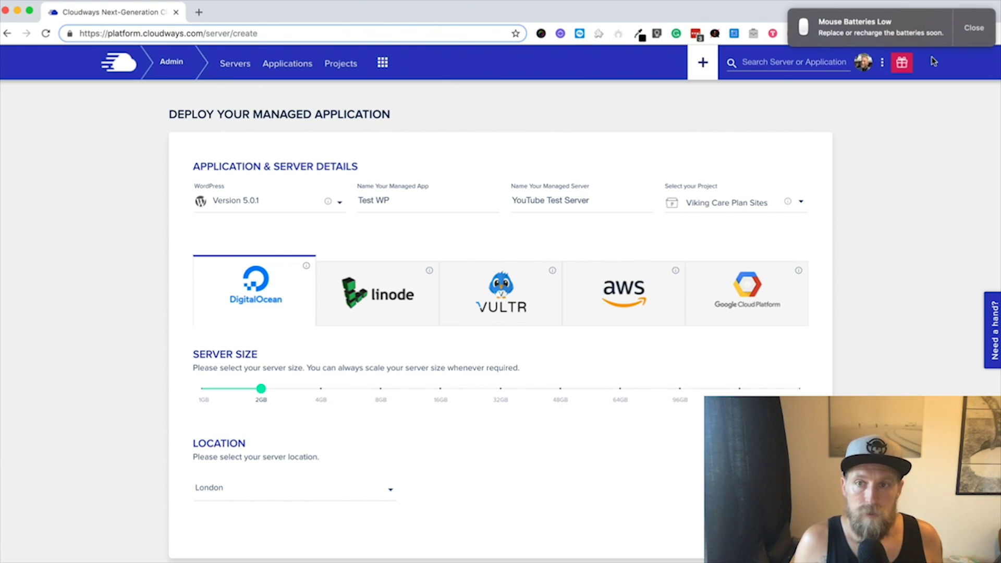
# Step: Dismiss the battery notice and load cloudways.com in a new private browsing window
pyautogui.click(973, 28)
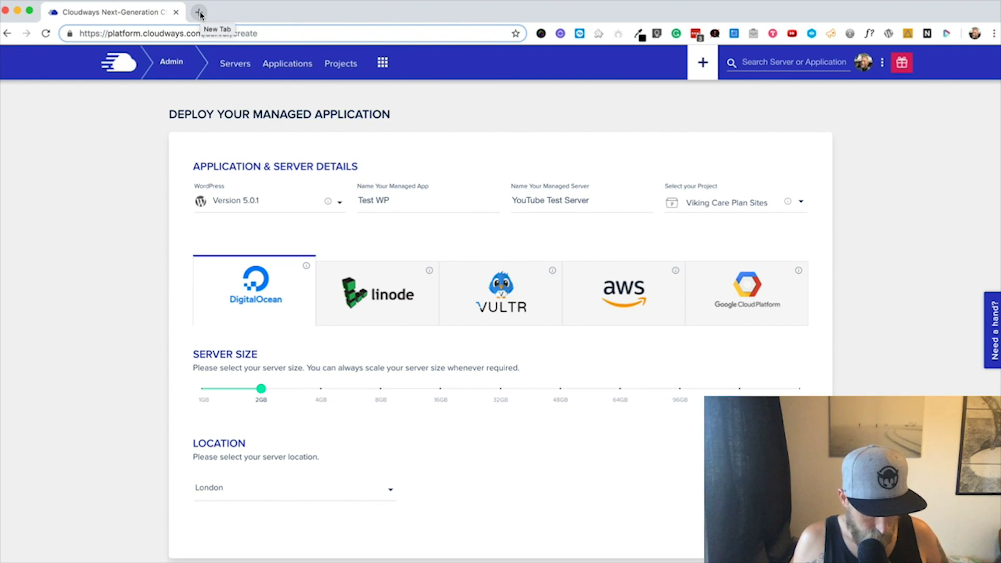
pyautogui.press('super+shift+n')
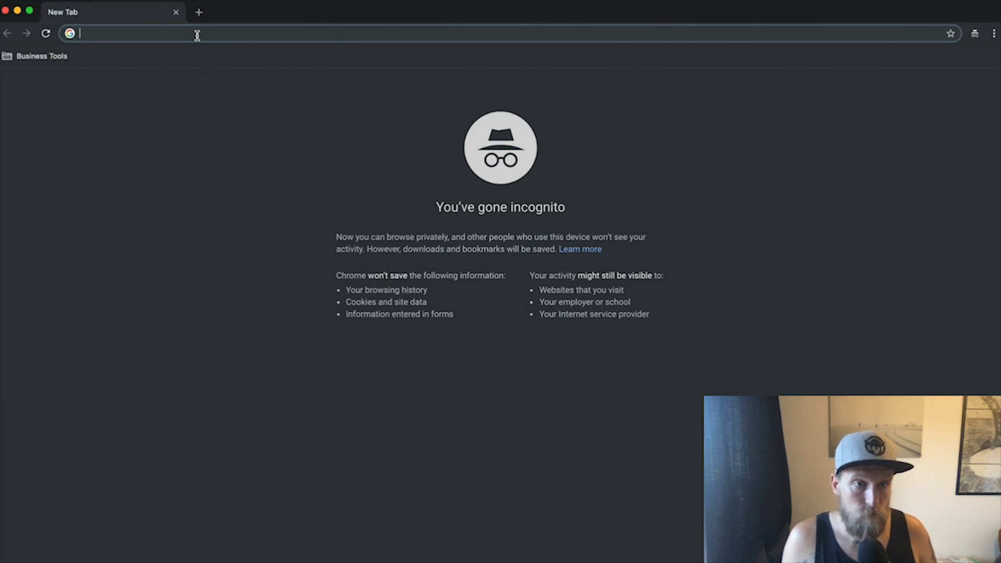
pyautogui.write('cloudways.com')
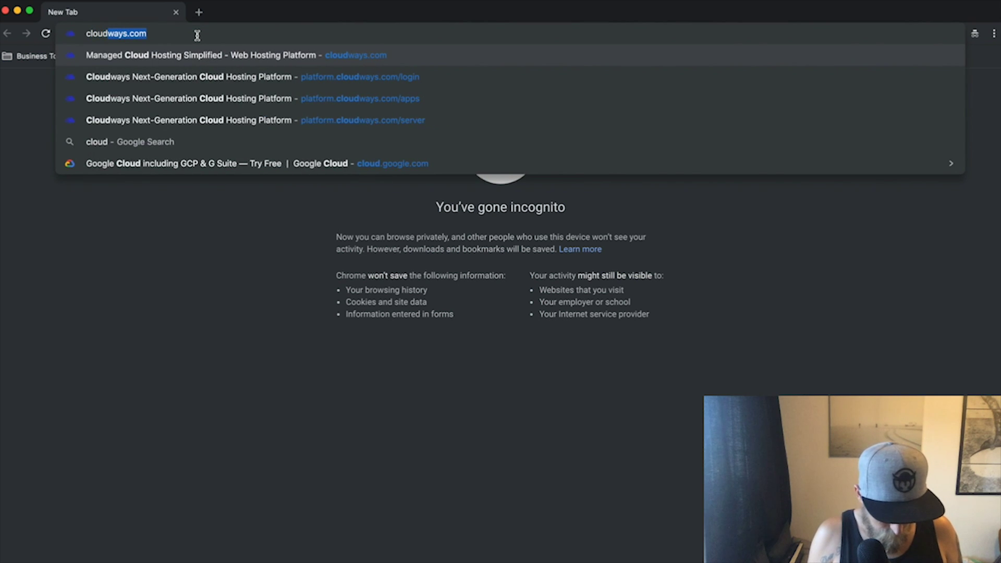
pyautogui.press('Return')
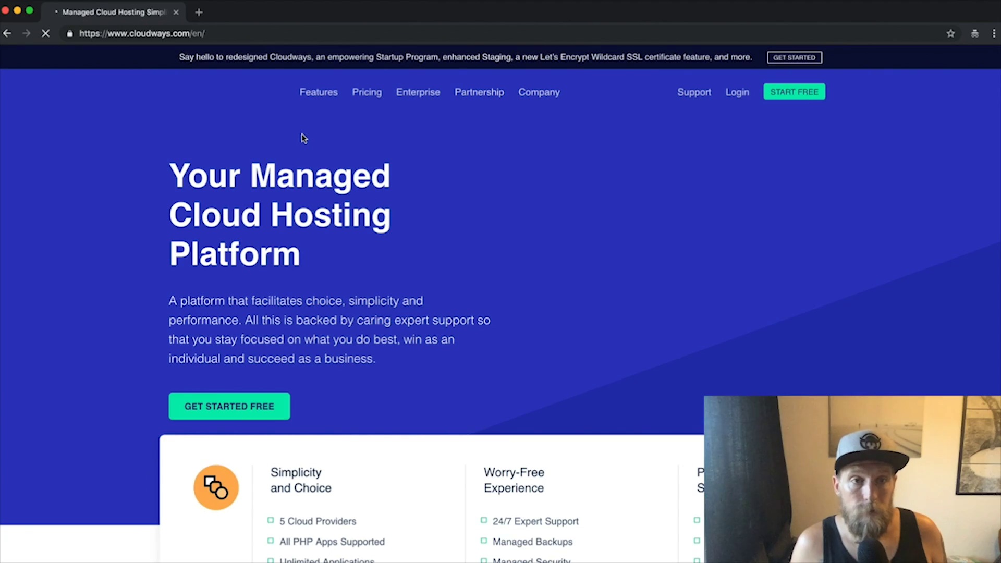
# Step: Go to the Pricing page and scroll down to the DigitalOcean plan cards
pyautogui.click(368, 93)
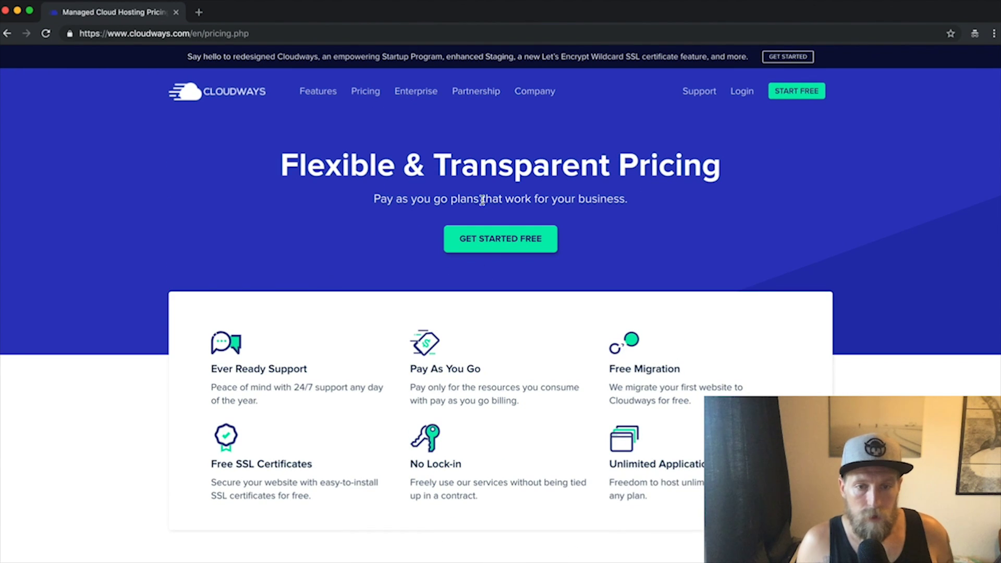
pyautogui.scroll(-9, 494, 371)
pyautogui.scroll(5, 495, 372)
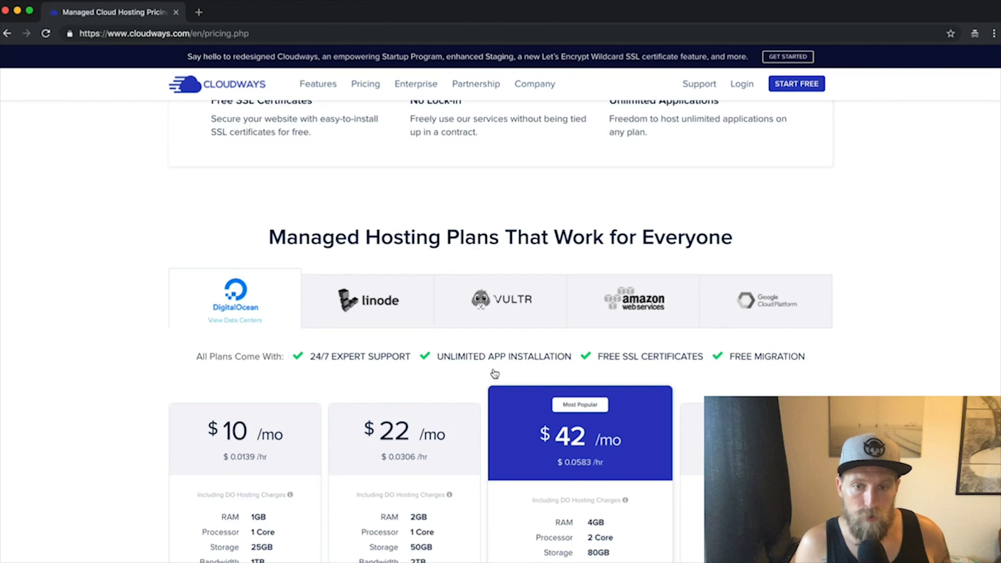
pyautogui.scroll(-4, 493, 373)
pyautogui.scroll(4, 403, 342)
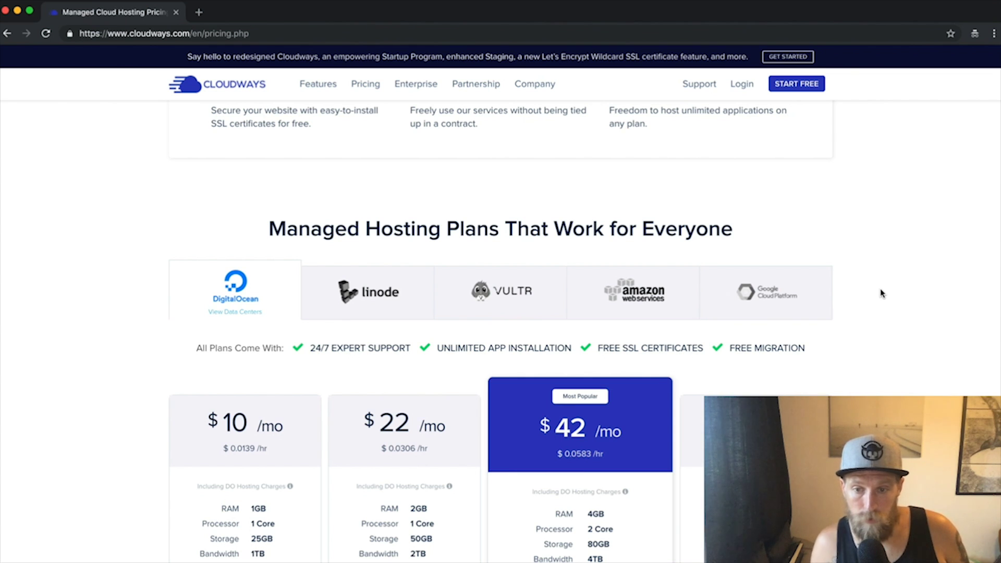
pyautogui.scroll(-3, 880, 289)
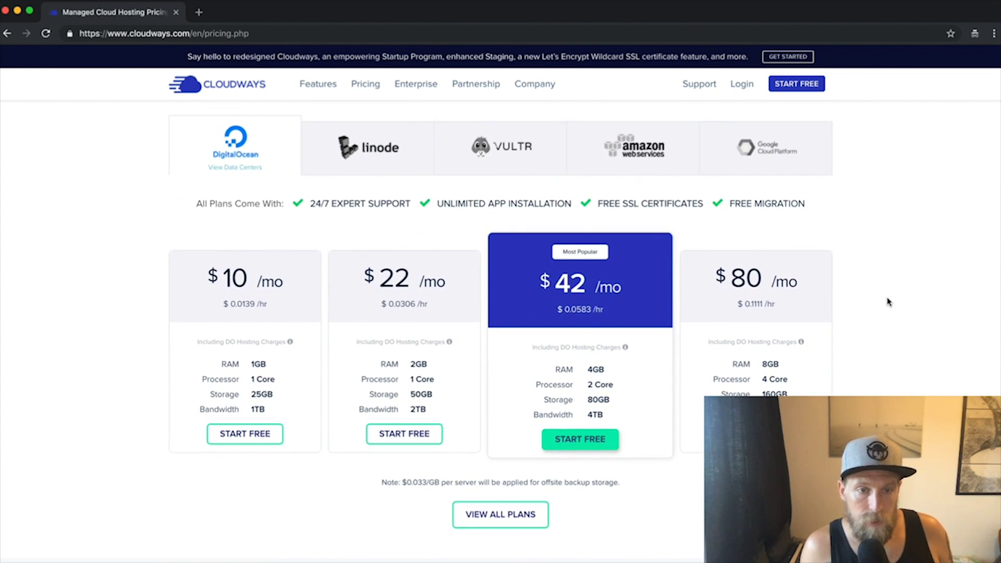
# Step: Try the free signup for the $10 plan, then return to the pricing page
pyautogui.click(266, 434)
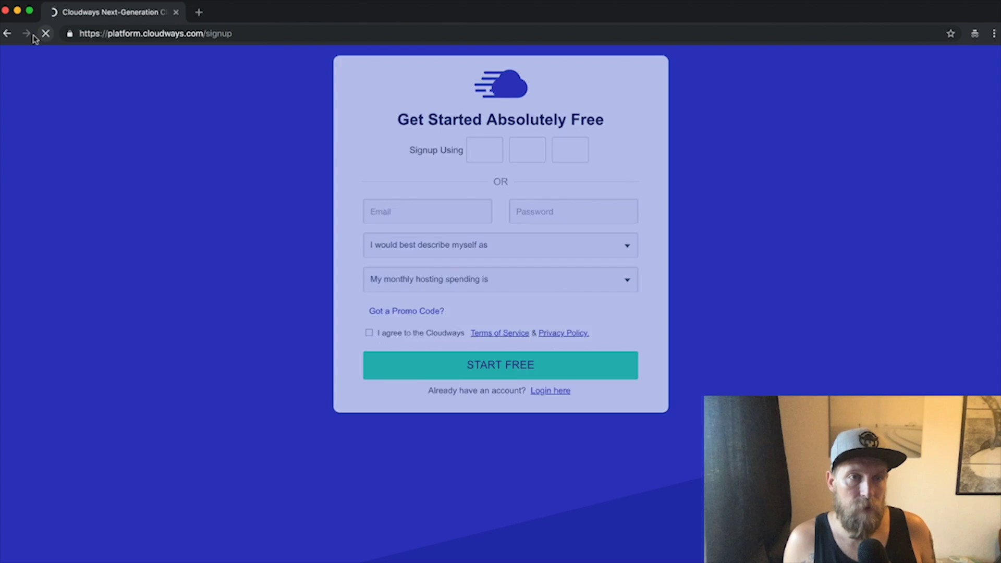
pyautogui.click(9, 34)
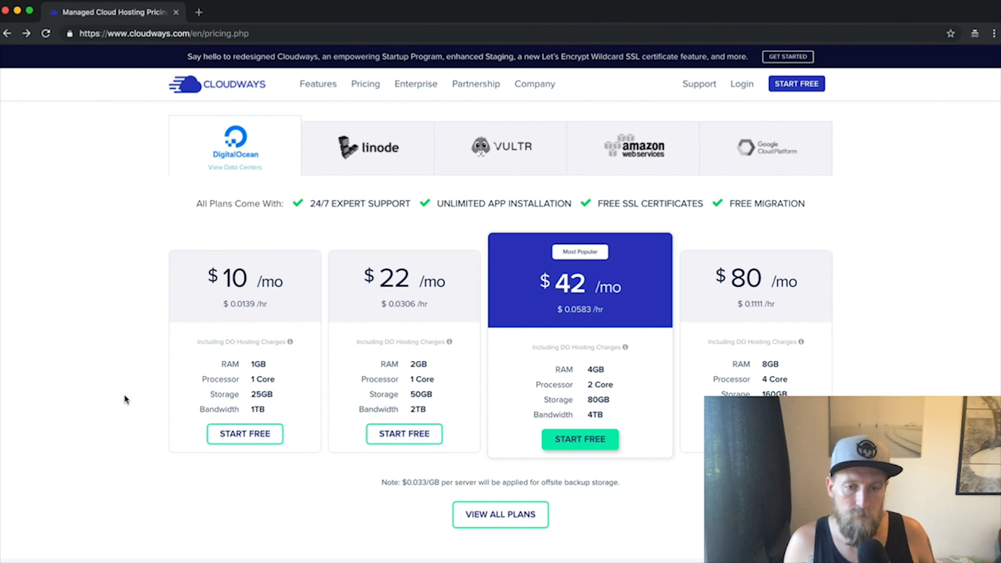
pyautogui.scroll(2, 119, 295)
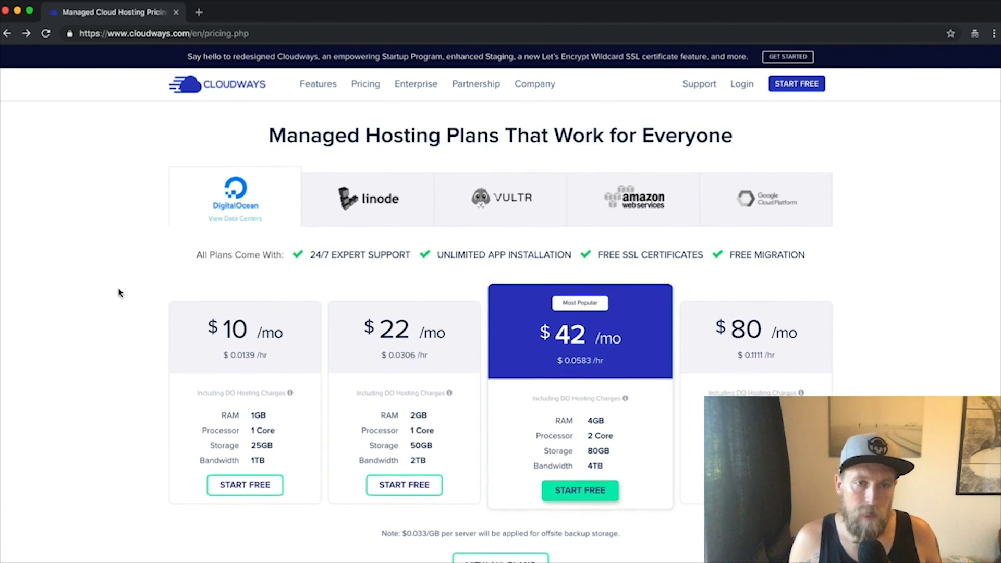
pyautogui.scroll(-1, 119, 293)
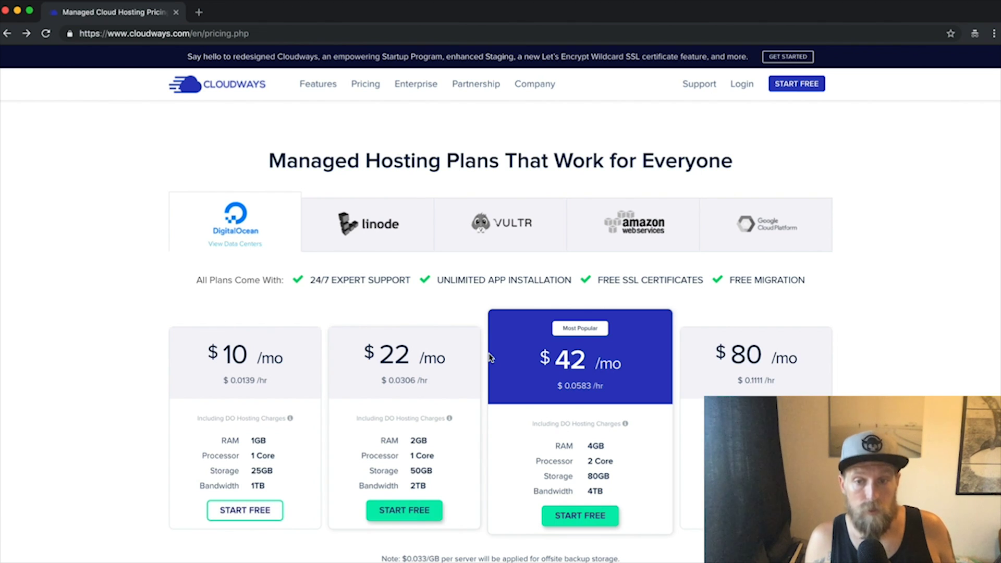
# Step: Compare Linode, DigitalOcean and Vultr plan prices, then close the pricing page
pyautogui.click(378, 238)
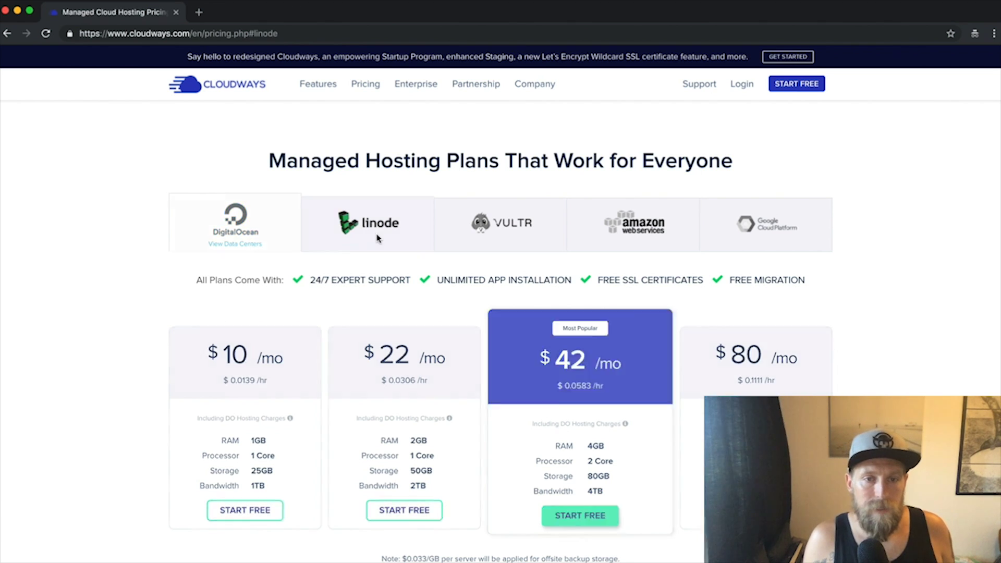
pyautogui.click(228, 225)
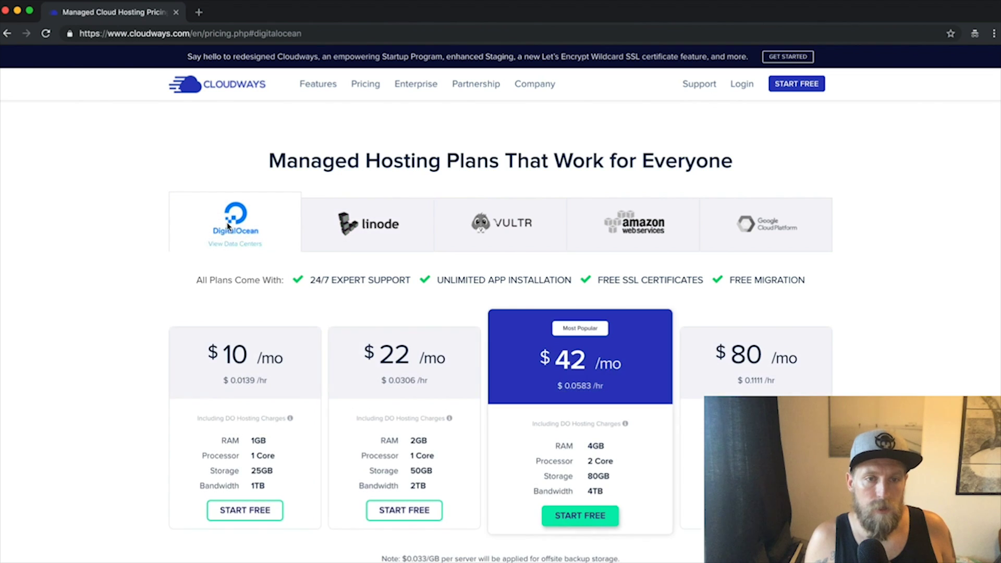
pyautogui.click(495, 231)
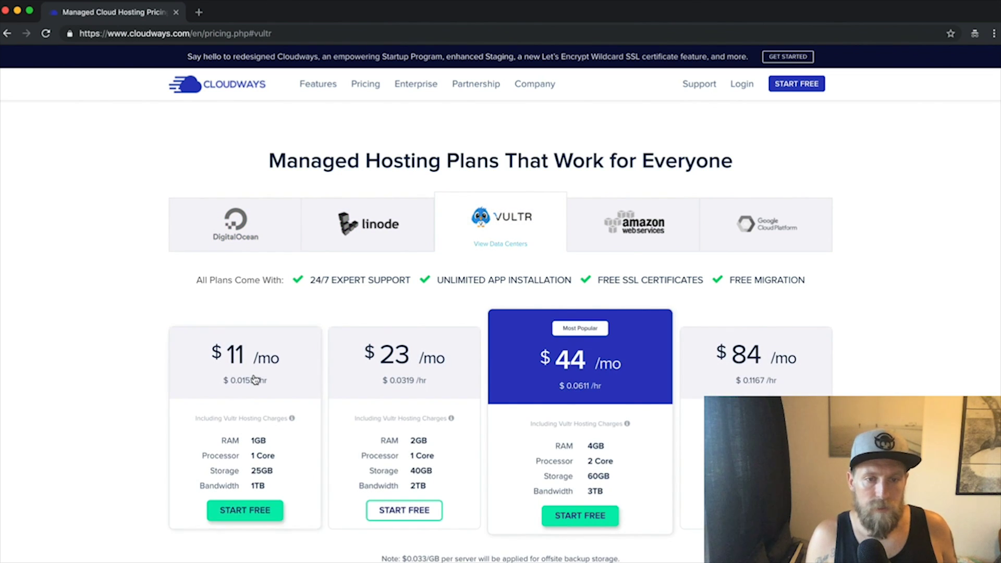
pyautogui.click(352, 232)
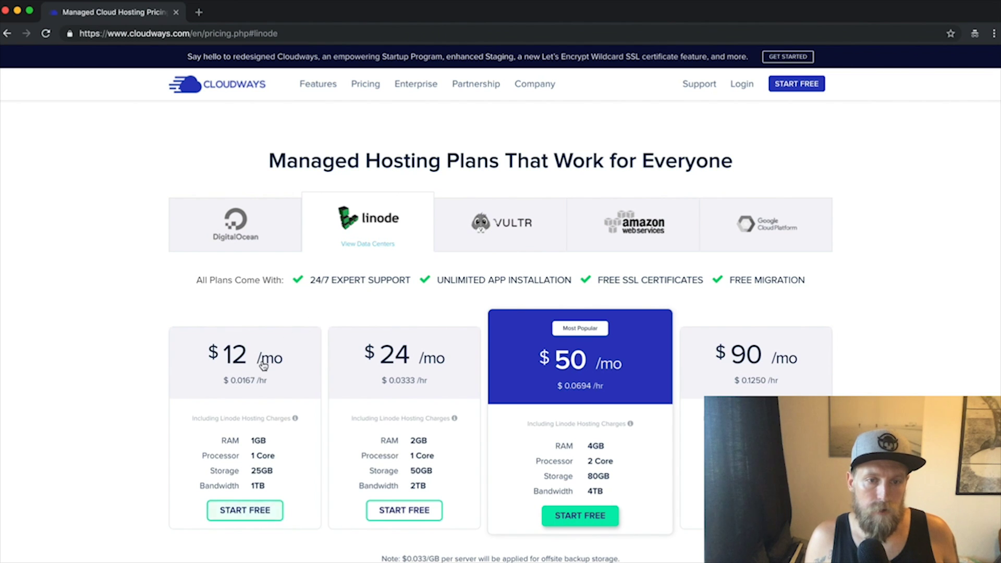
pyautogui.click(250, 235)
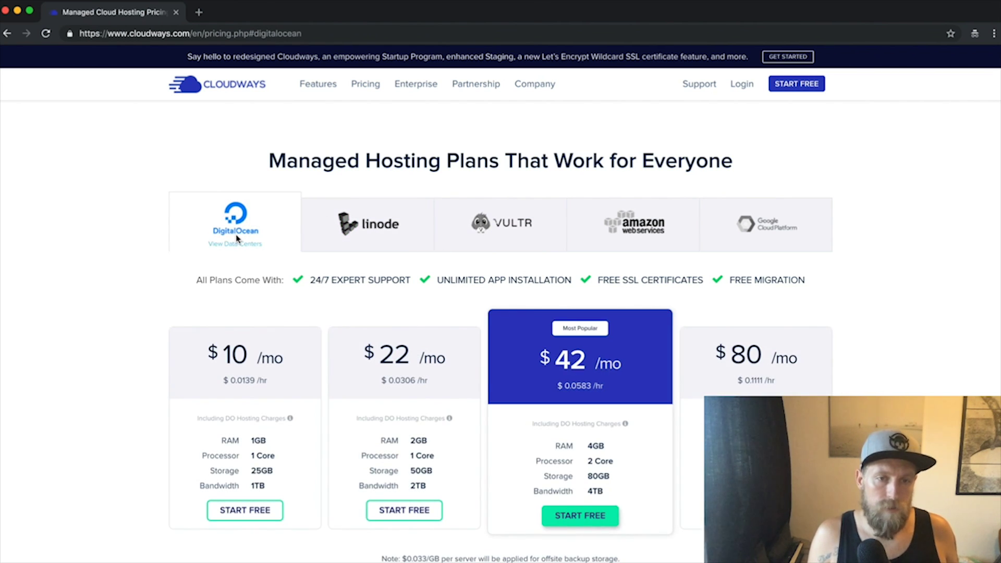
pyautogui.click(501, 231)
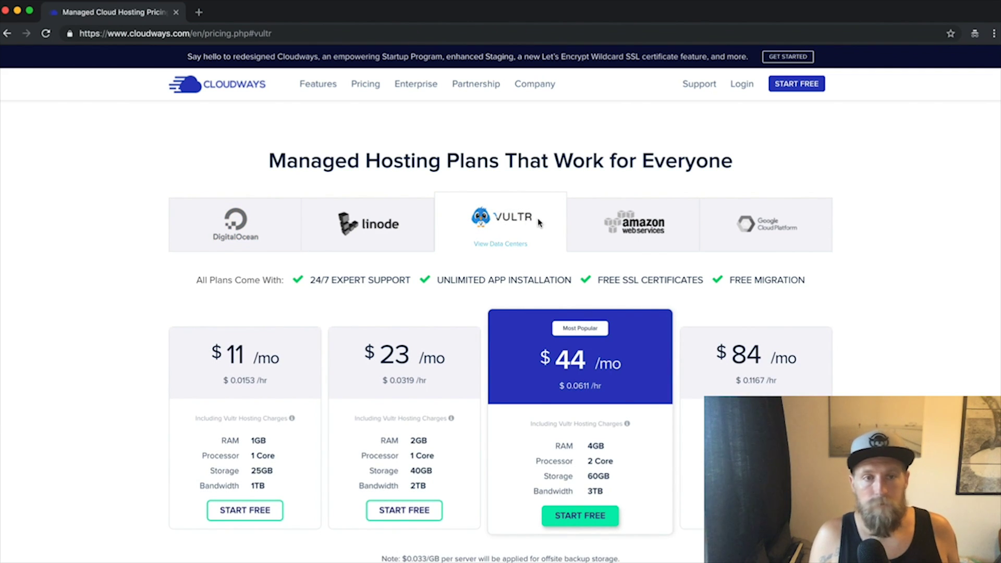
pyautogui.click(176, 13)
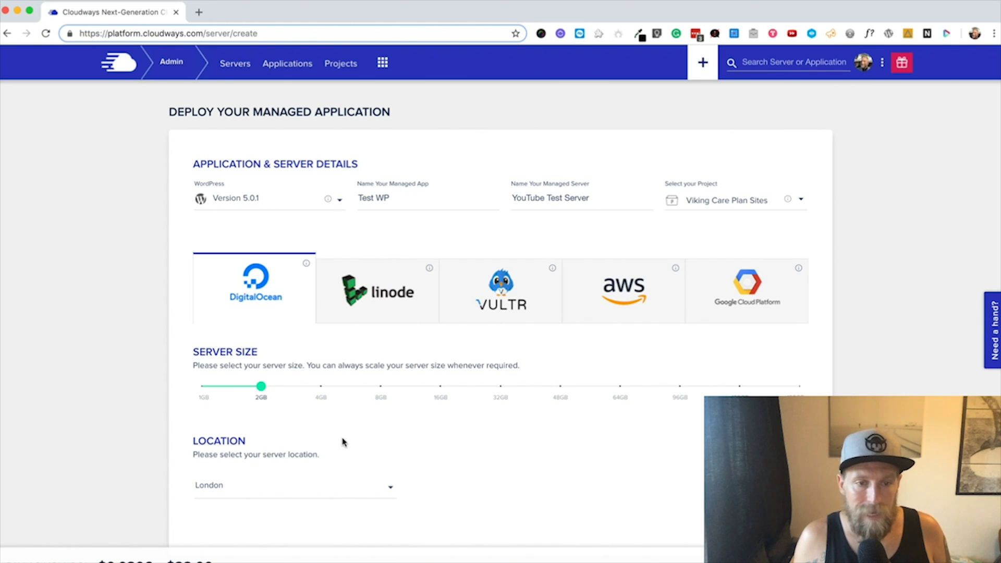
# Step: Browse the server location list and keep London as the location
pyautogui.click(393, 488)
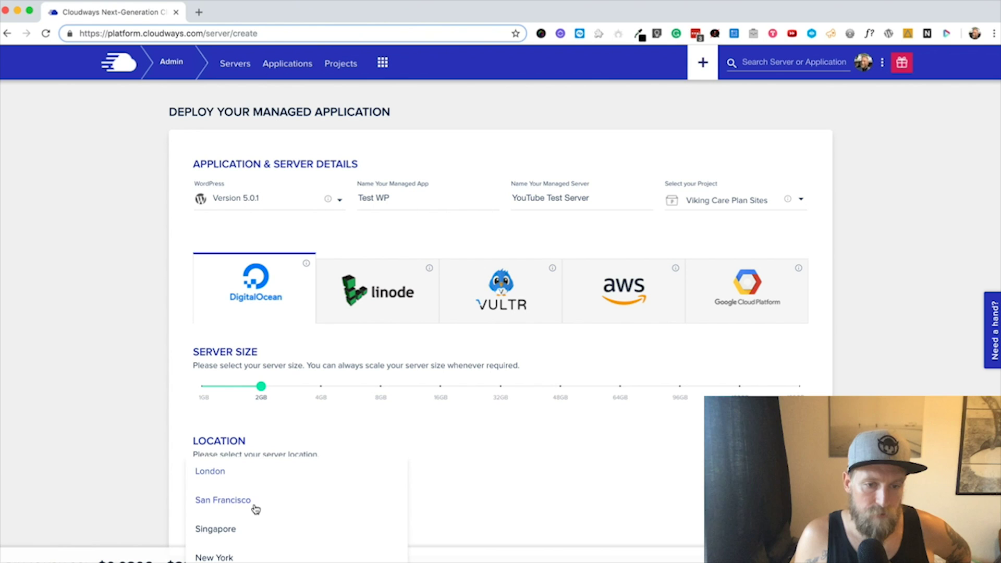
pyautogui.scroll(-1, 253, 508)
pyautogui.scroll(-1, 257, 509)
pyautogui.scroll(-1, 237, 512)
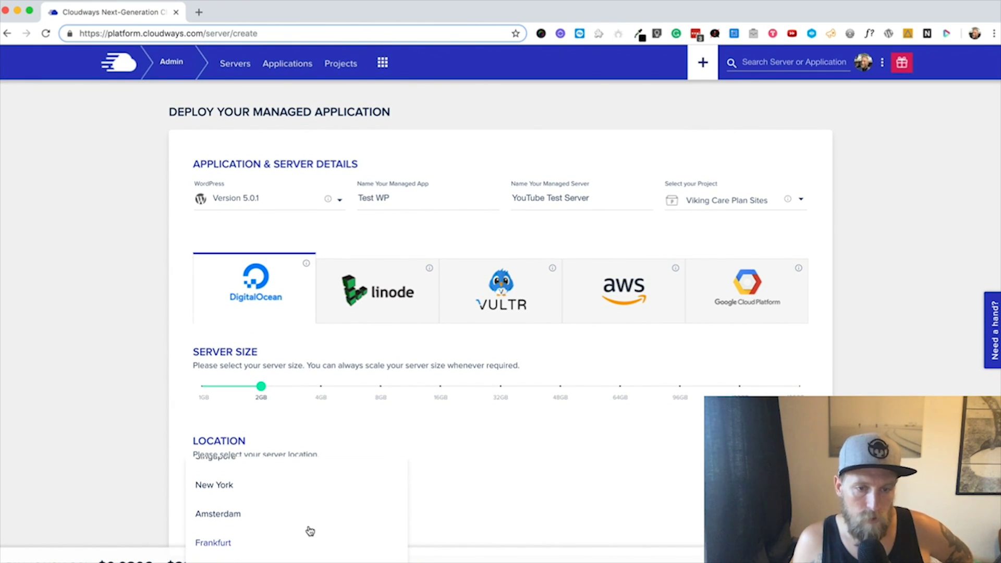
pyautogui.scroll(2, 312, 530)
pyautogui.scroll(-2, 312, 530)
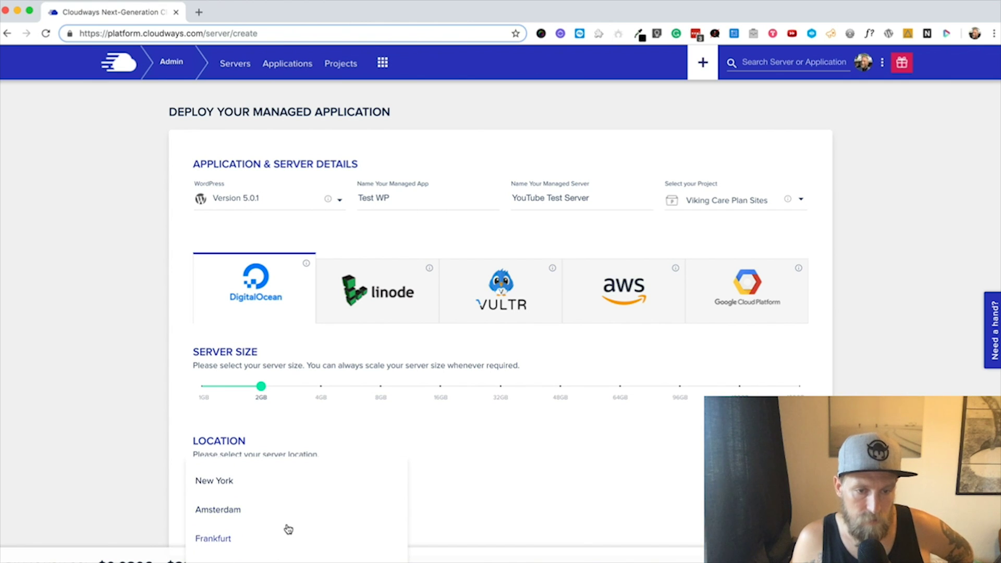
pyautogui.scroll(3, 286, 529)
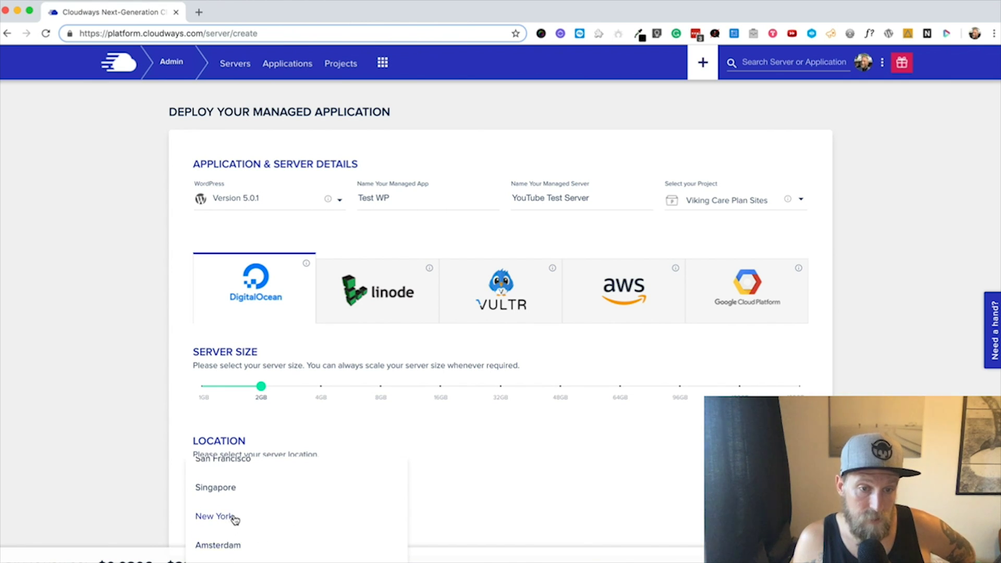
pyautogui.scroll(3, 234, 518)
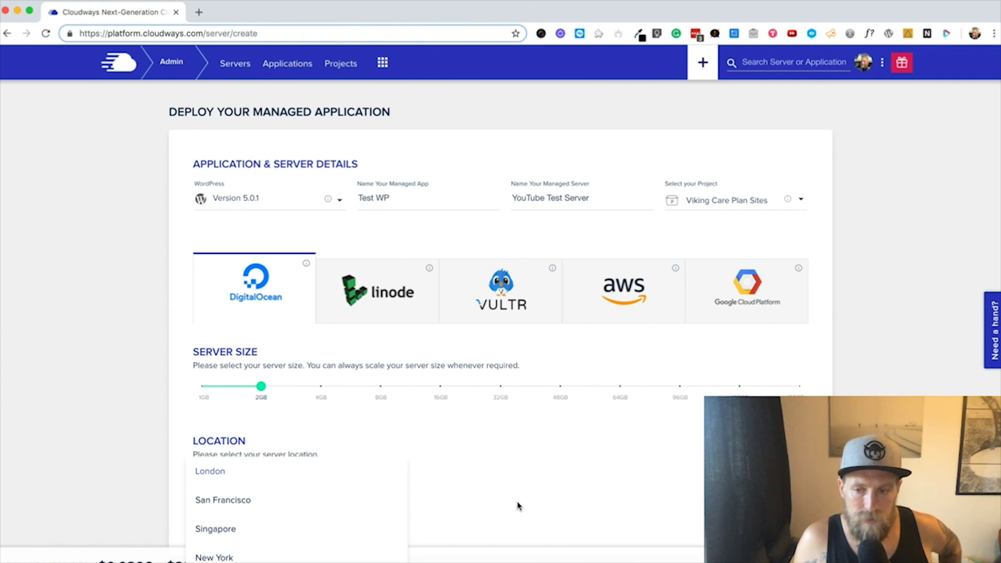
pyautogui.scroll(-3, 328, 511)
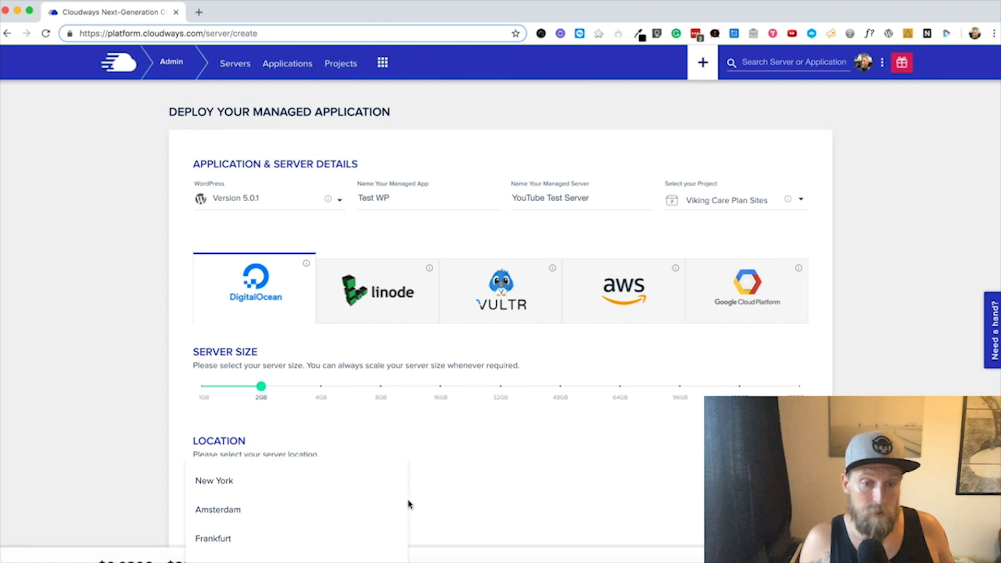
pyautogui.click(480, 491)
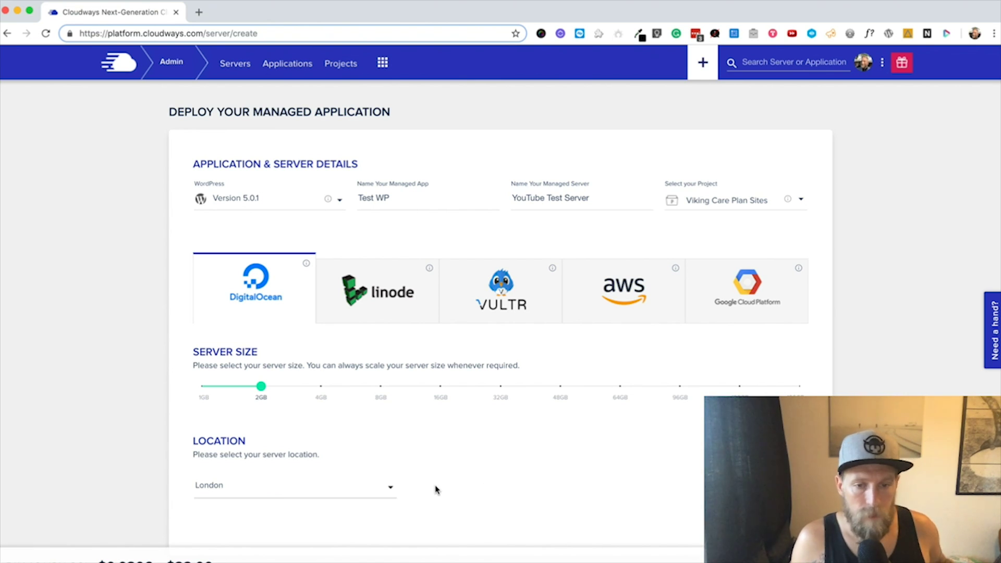
pyautogui.click(389, 489)
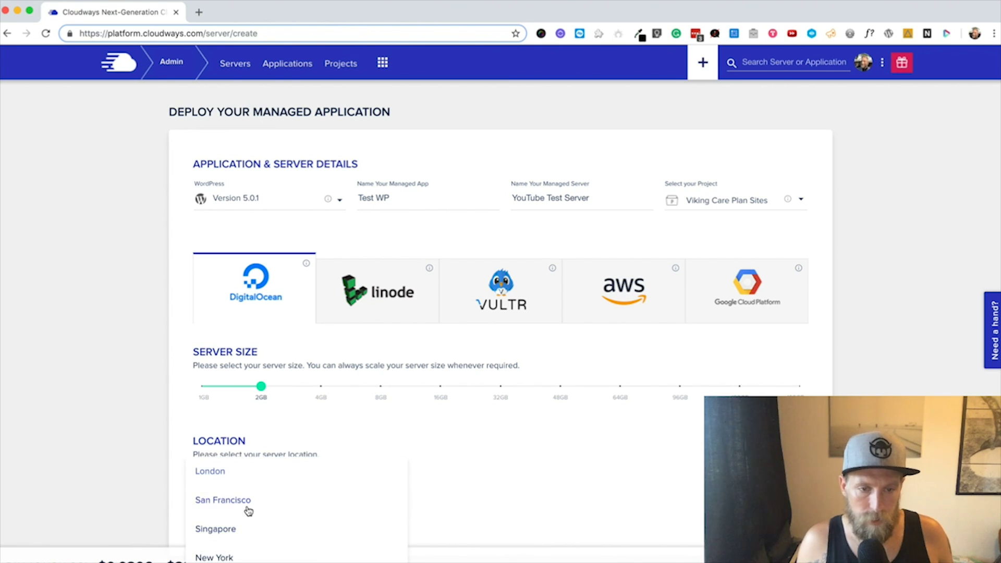
pyautogui.click(543, 499)
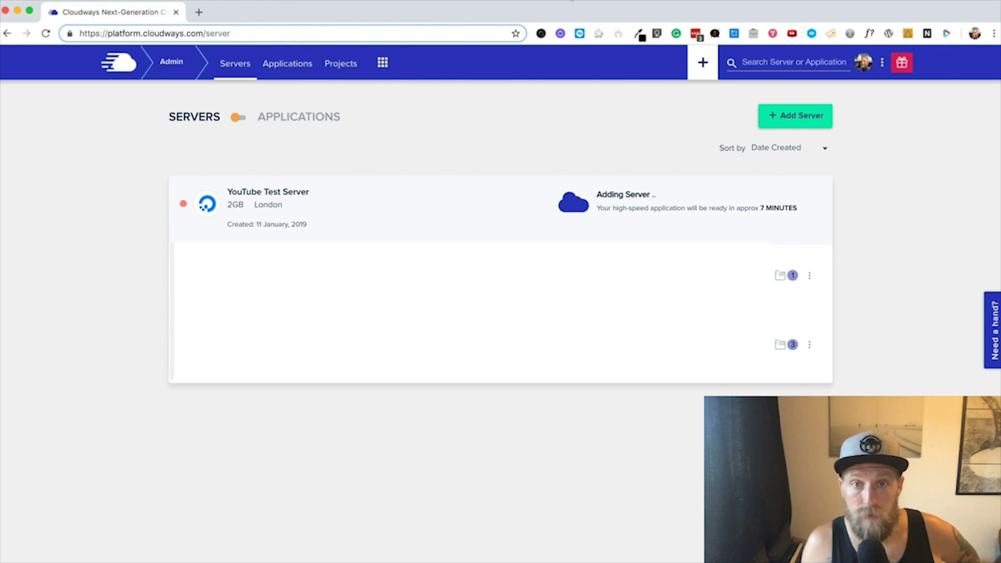
# Step: Open YouTube Test Server from the Servers list to see its Master Credentials
pyautogui.click(568, 4)
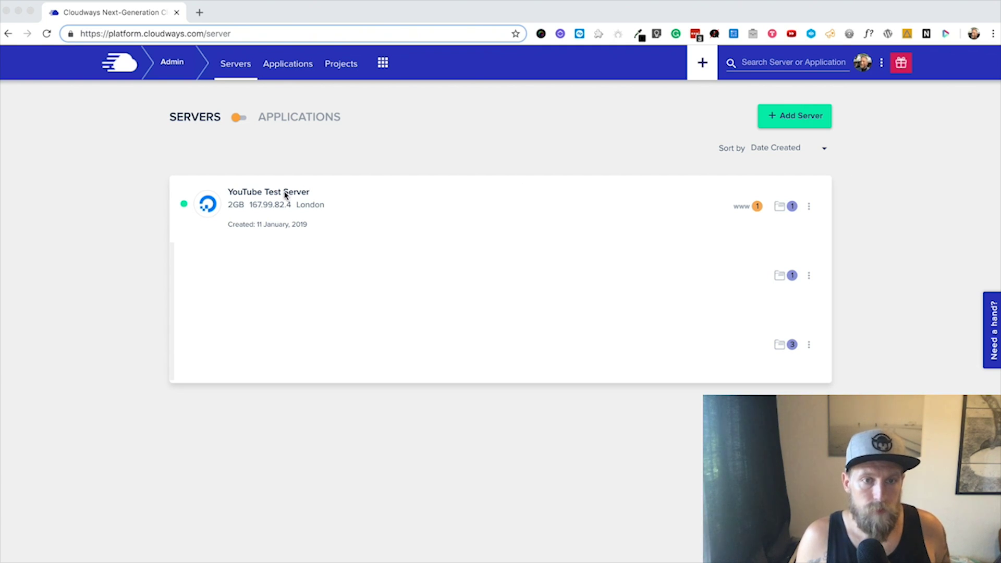
pyautogui.click(375, 193)
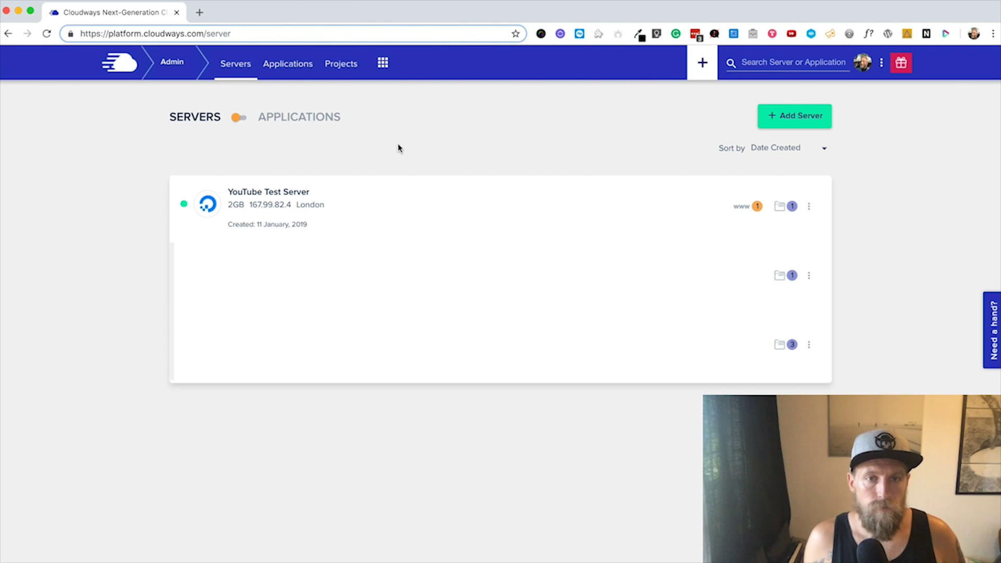
pyautogui.click(291, 190)
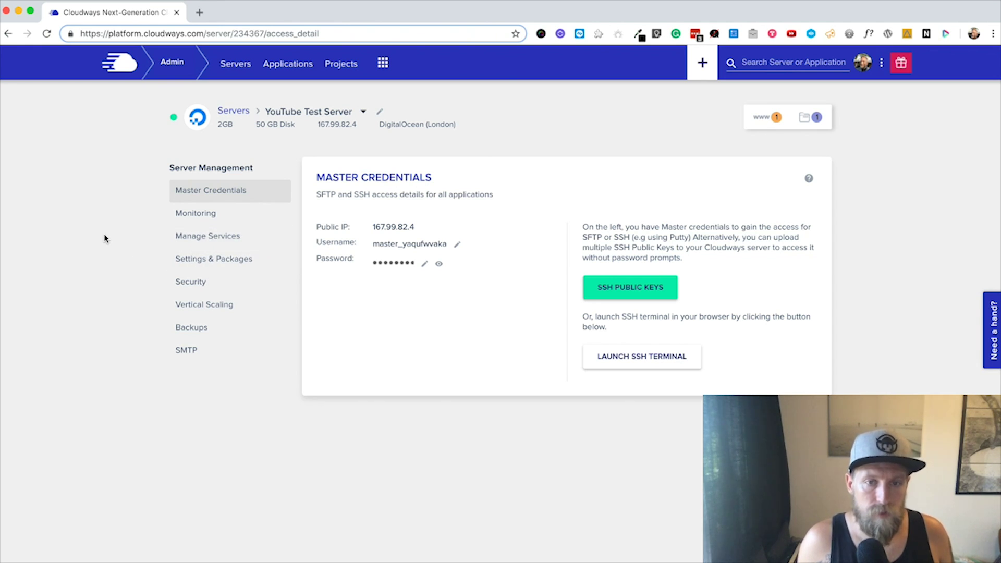
# Step: View the server's Manage Services page, then its Monitoring graphs showing Idle CPU
pyautogui.click(208, 235)
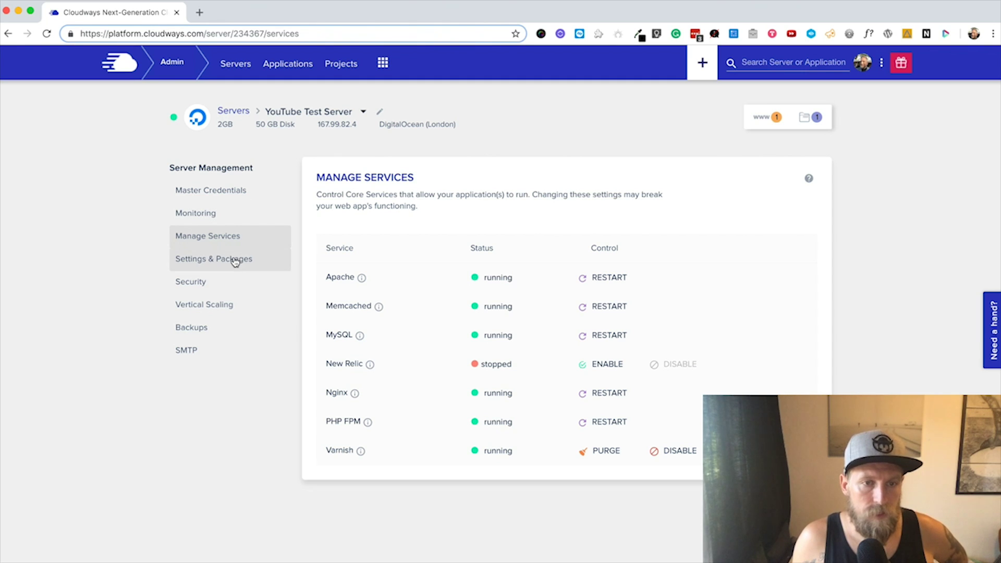
pyautogui.click(196, 213)
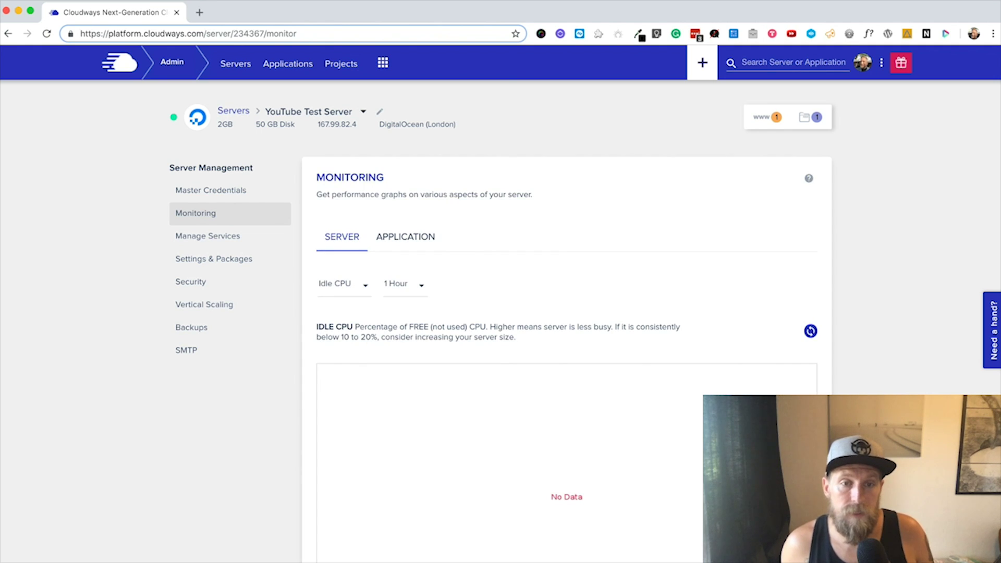
pyautogui.scroll(-3, 567, 340)
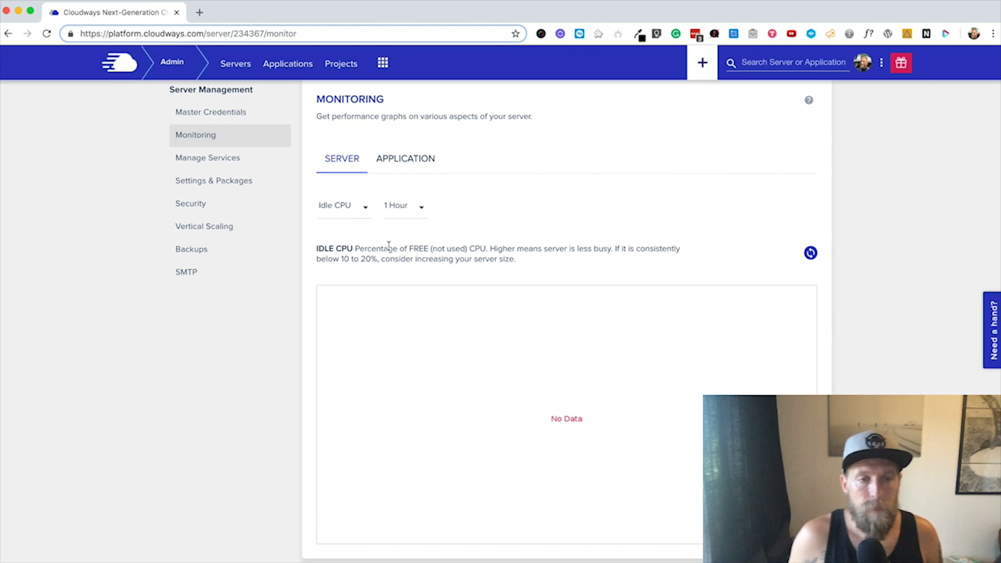
pyautogui.scroll(3, 300, 269)
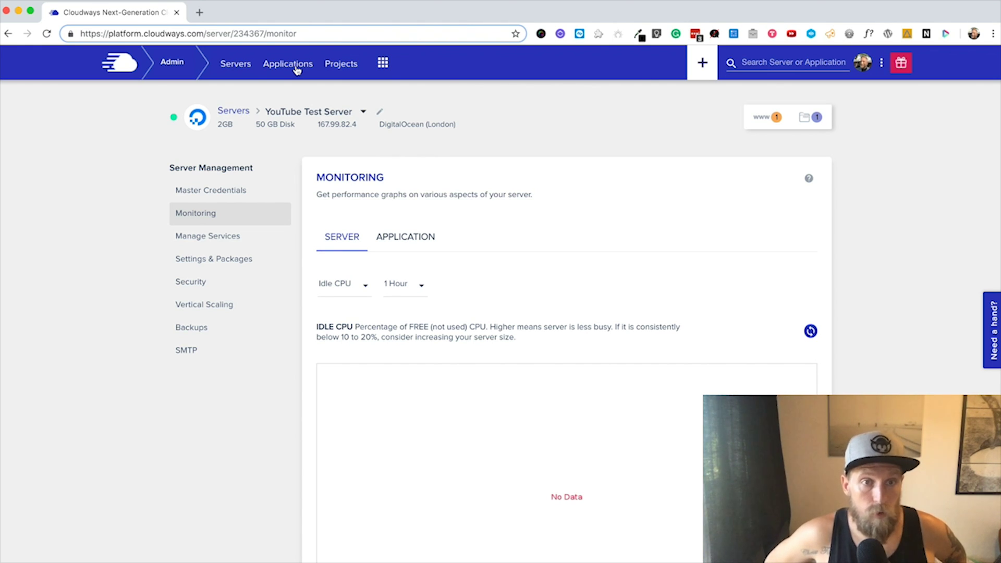
# Step: Open the Applications list and scroll through it to find the Test WP app
pyautogui.click(296, 70)
pyautogui.scroll(-5, 406, 205)
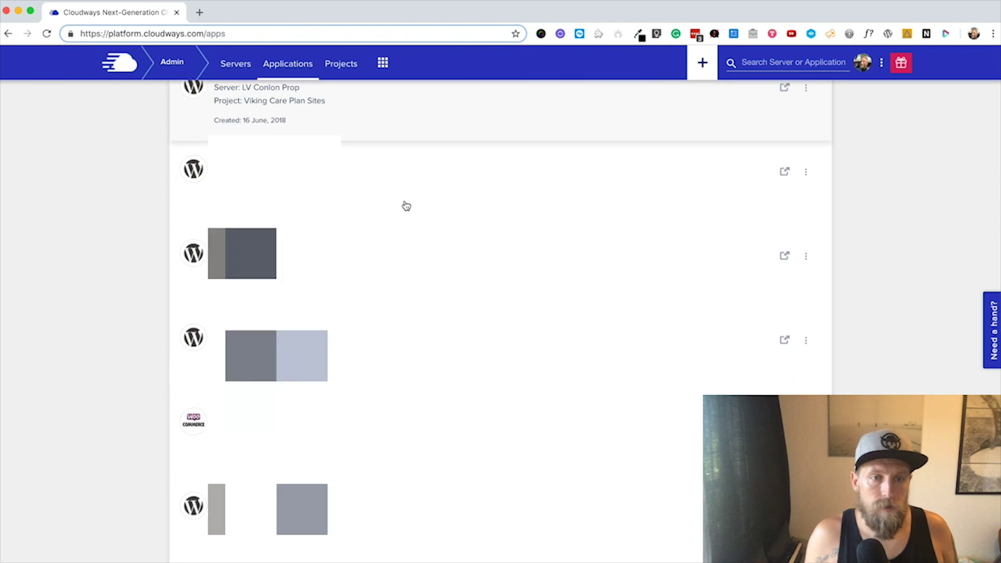
pyautogui.scroll(10, 406, 205)
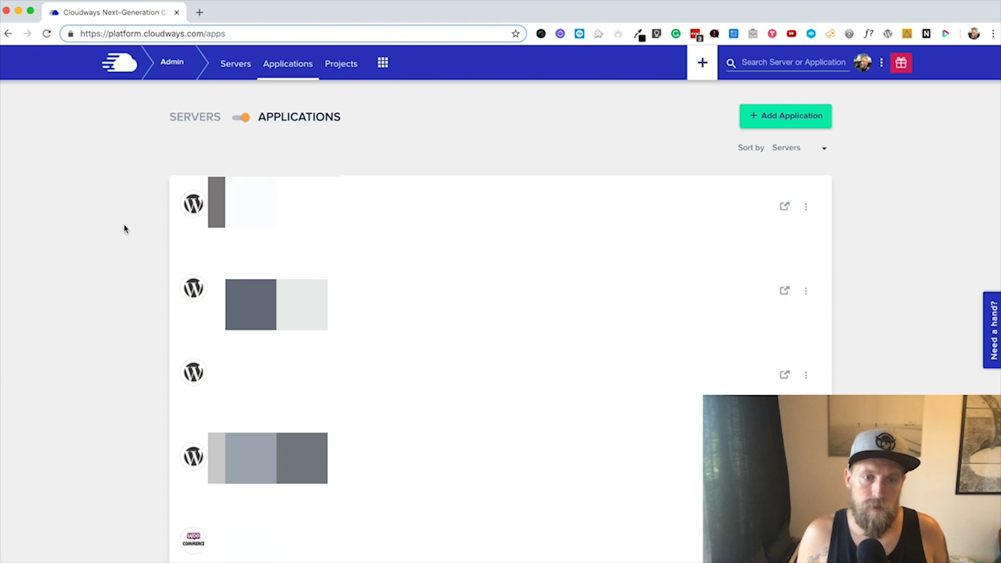
pyautogui.scroll(-5, 125, 232)
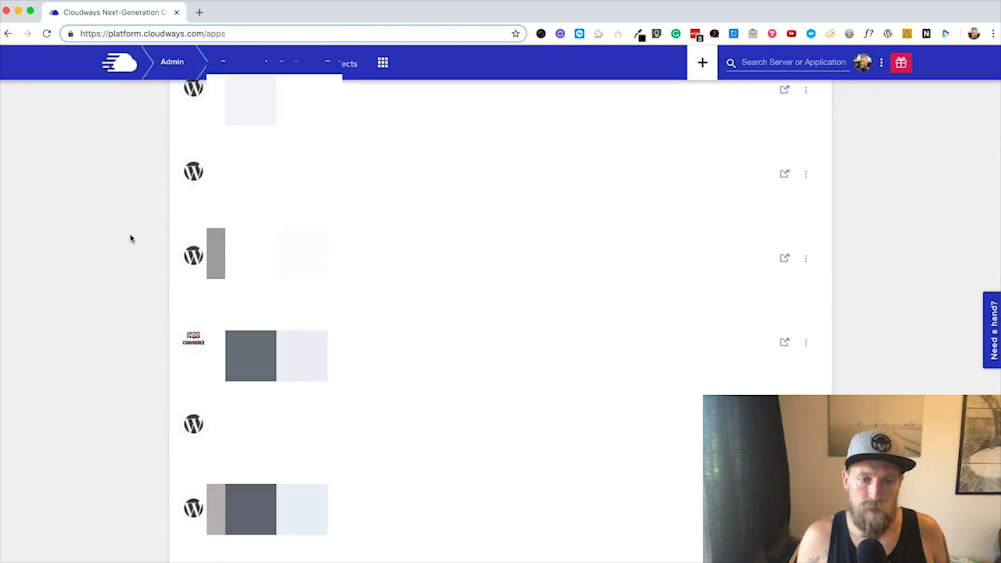
pyautogui.scroll(5, 130, 238)
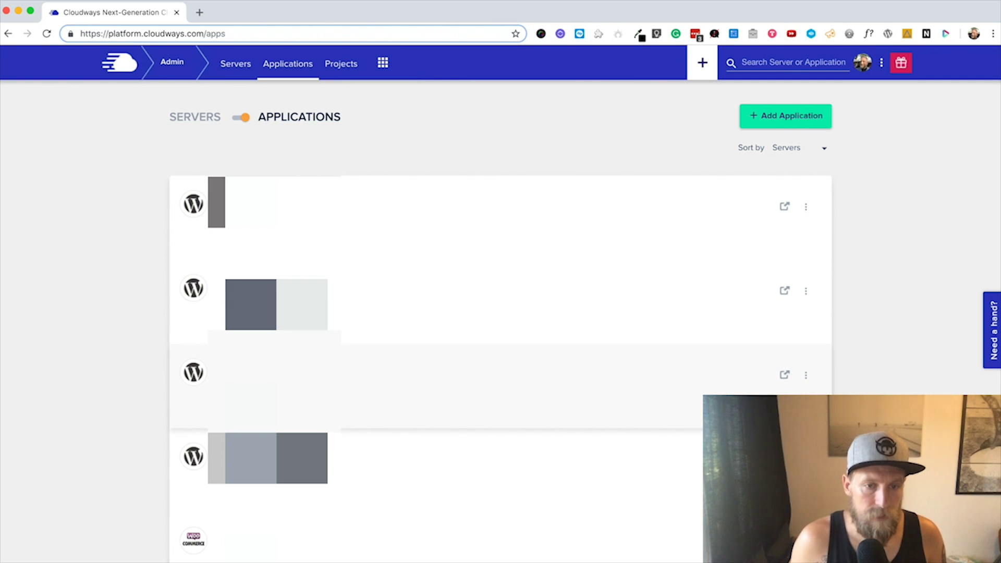
pyautogui.scroll(-5, 116, 343)
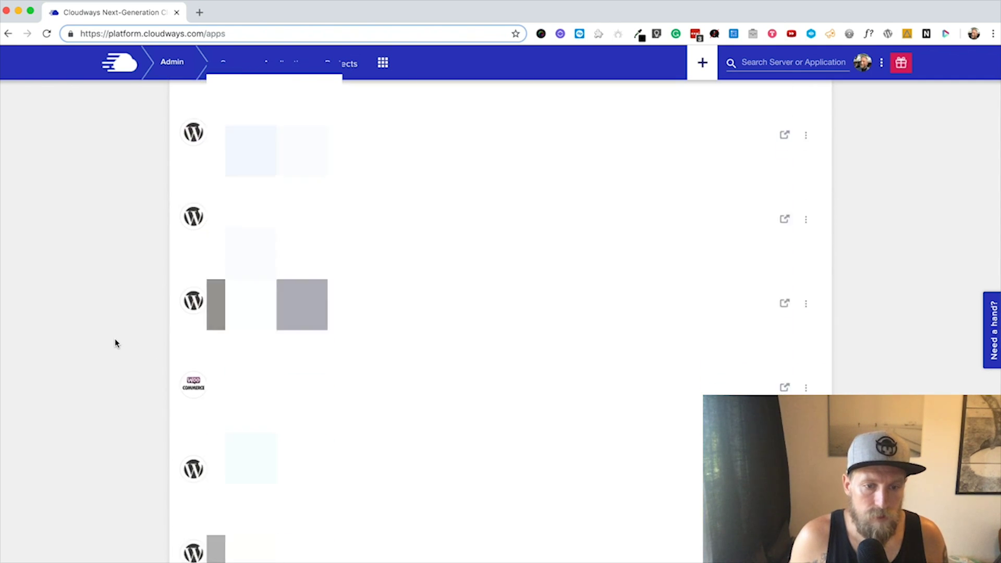
pyautogui.scroll(-2, 115, 343)
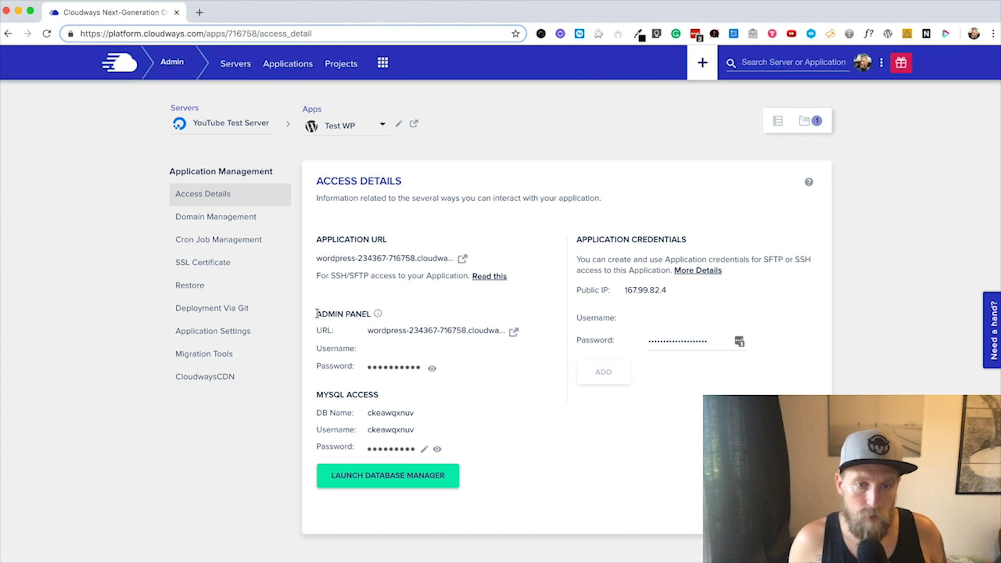
pyautogui.moveTo(316, 313); pyautogui.dragTo(396, 308)
pyautogui.click(419, 301)
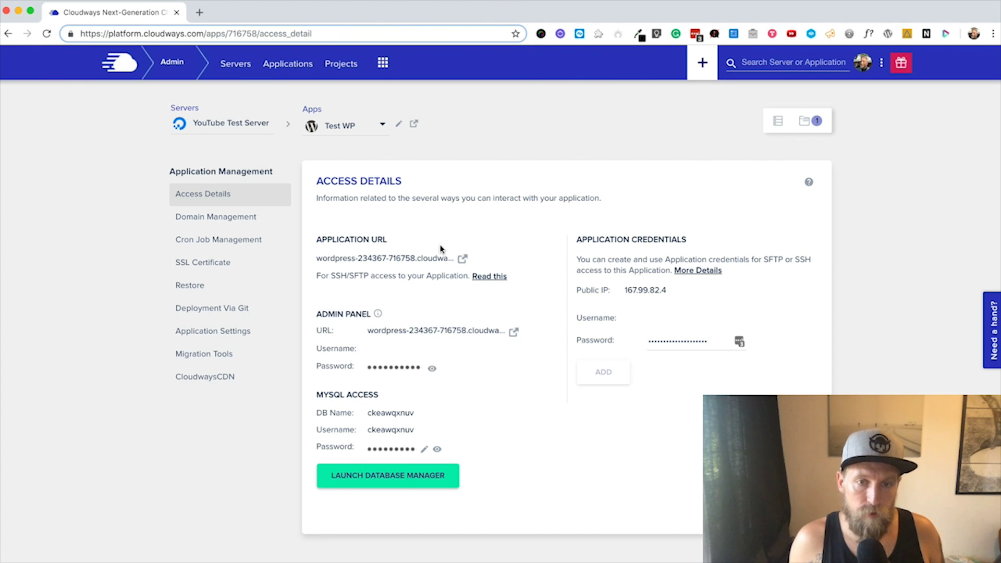
pyautogui.click(462, 257)
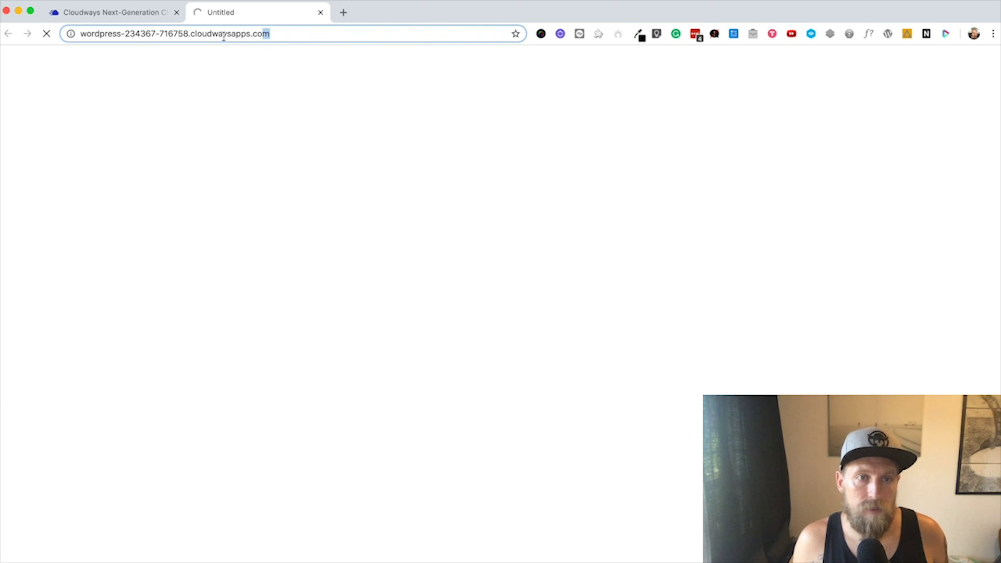
pyautogui.moveTo(224, 36); pyautogui.dragTo(81, 34)
pyautogui.click(139, 72)
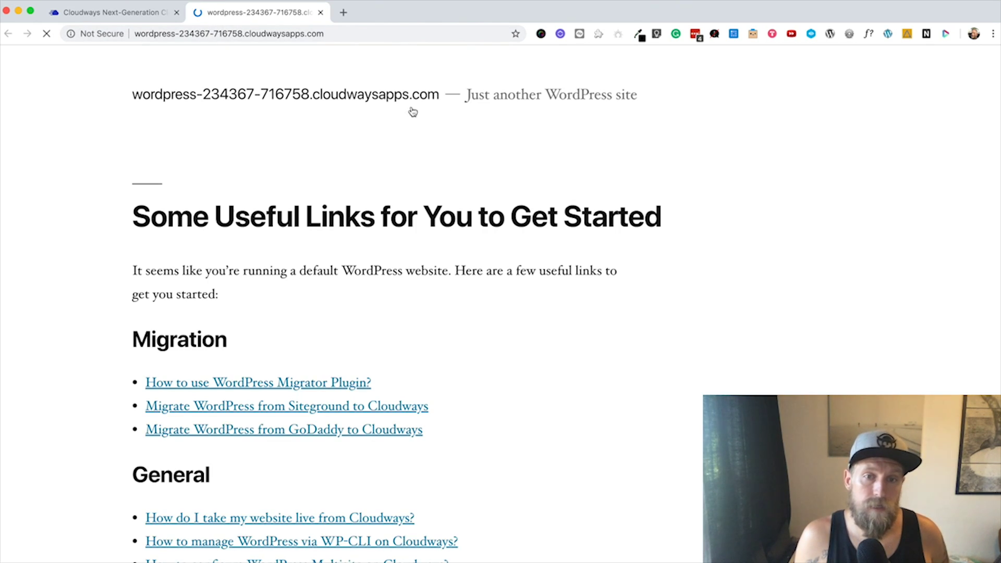
pyautogui.scroll(-5, 443, 162)
pyautogui.scroll(-10, 443, 162)
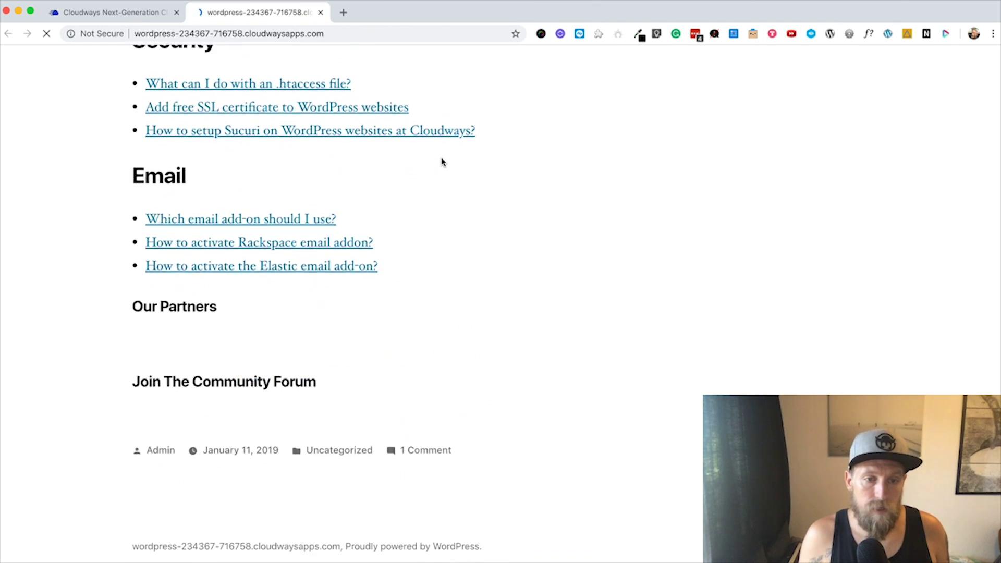
pyautogui.scroll(15, 442, 163)
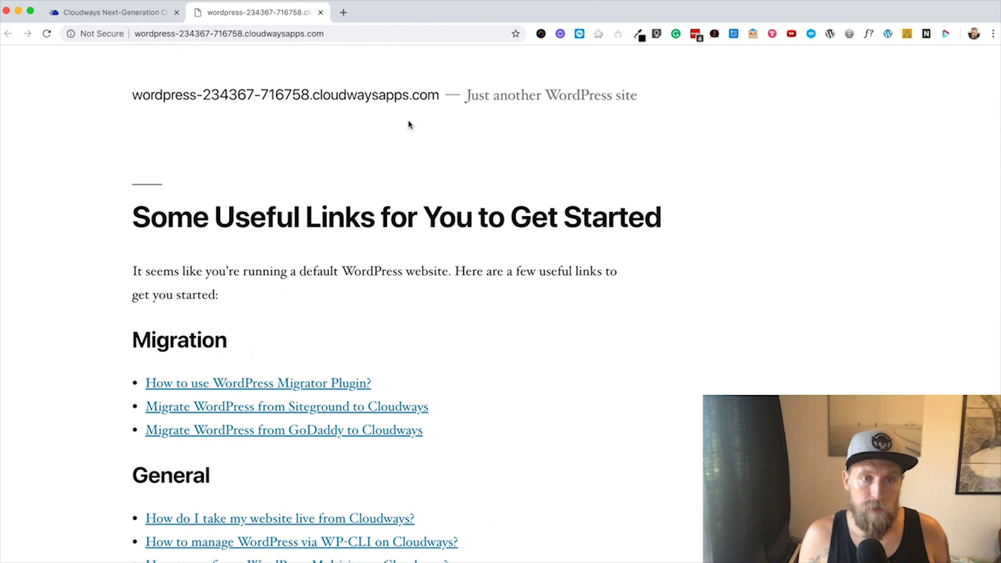
# Step: Copy the Test WP admin password, open the Admin Panel URL, and log in with the saved username
pyautogui.click(127, 14)
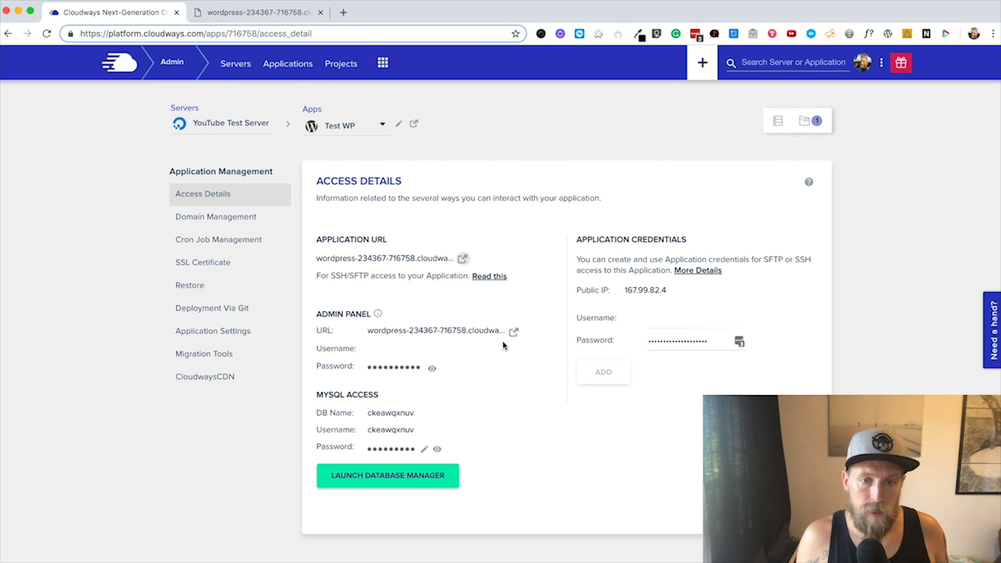
pyautogui.click(401, 371)
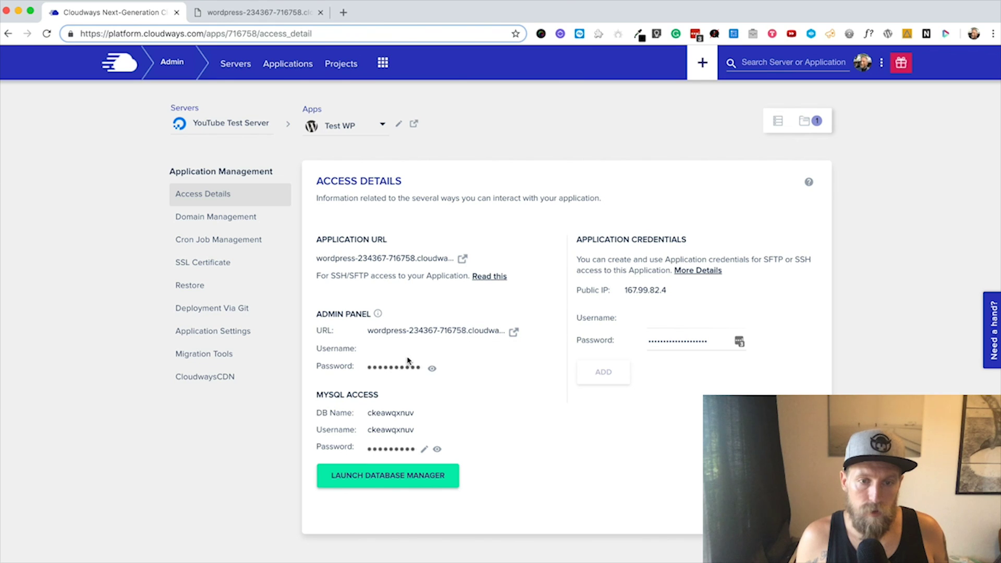
pyautogui.click(515, 334)
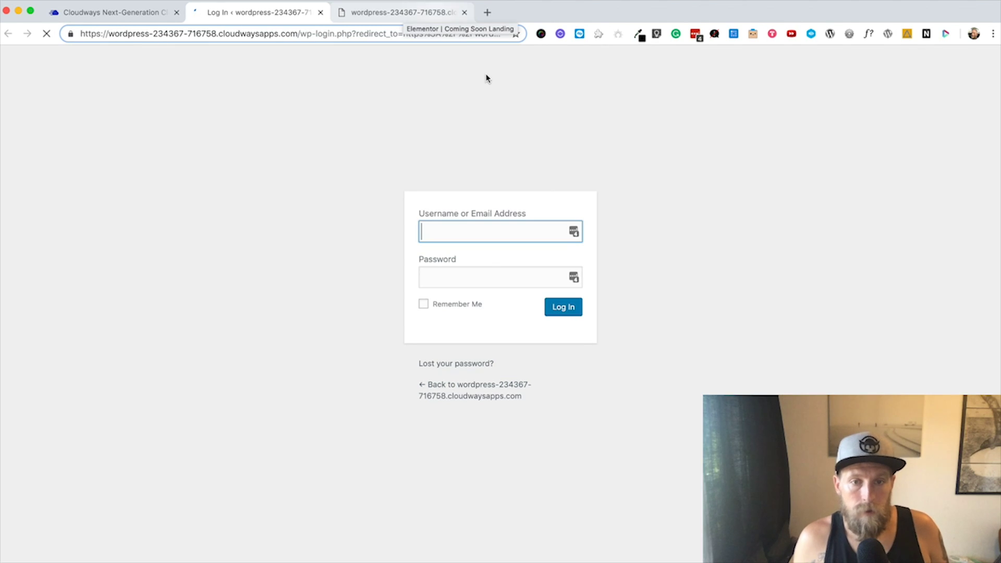
pyautogui.click(575, 234)
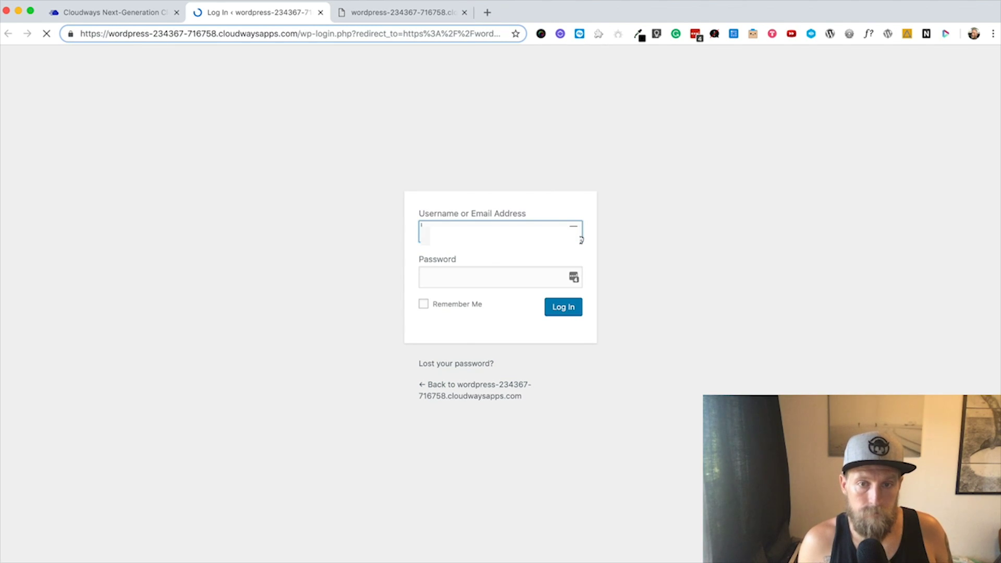
pyautogui.click(513, 286)
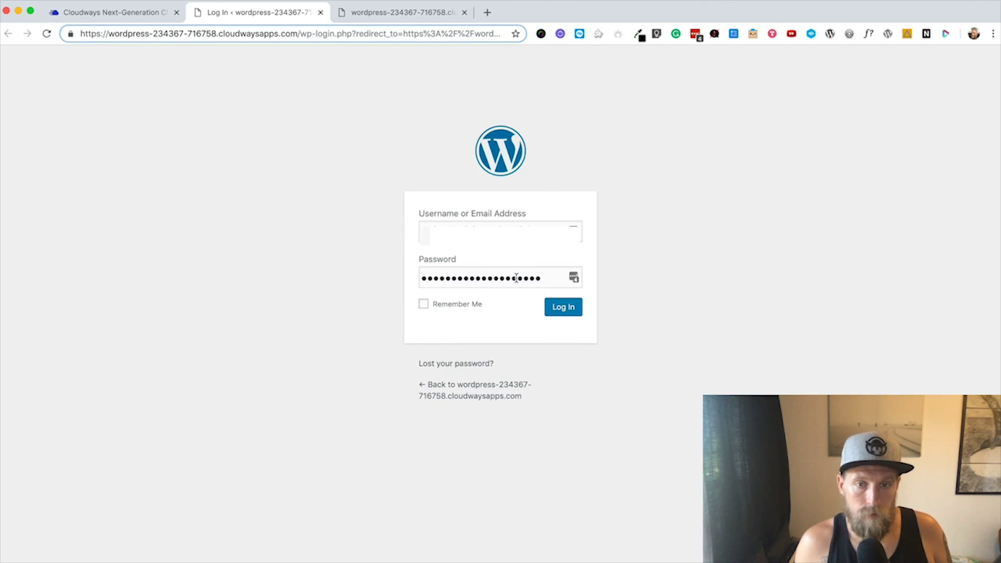
pyautogui.click(527, 276)
pyautogui.doubleClick(527, 275)
pyautogui.hotkey('ctrl', 'v')
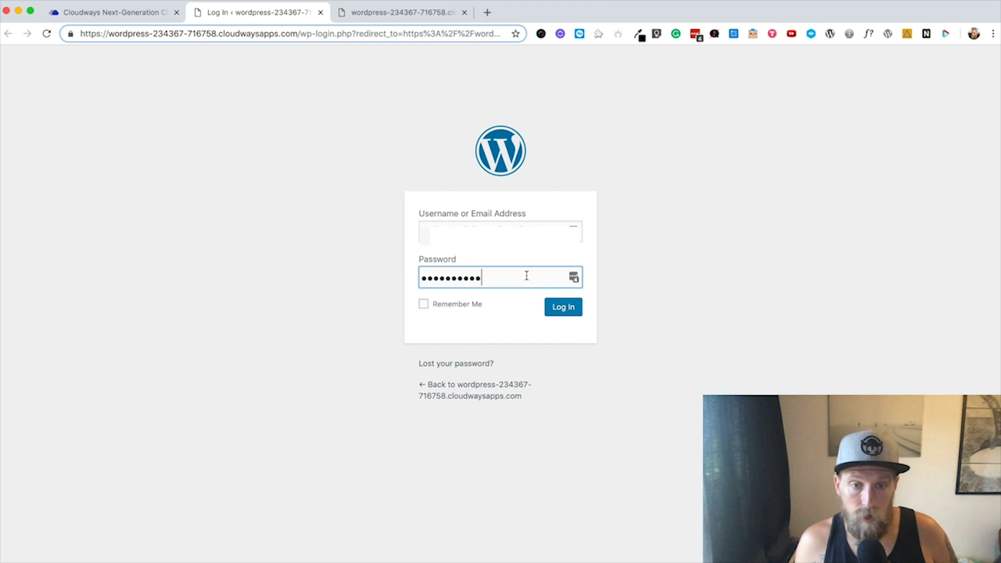
pyautogui.click(558, 309)
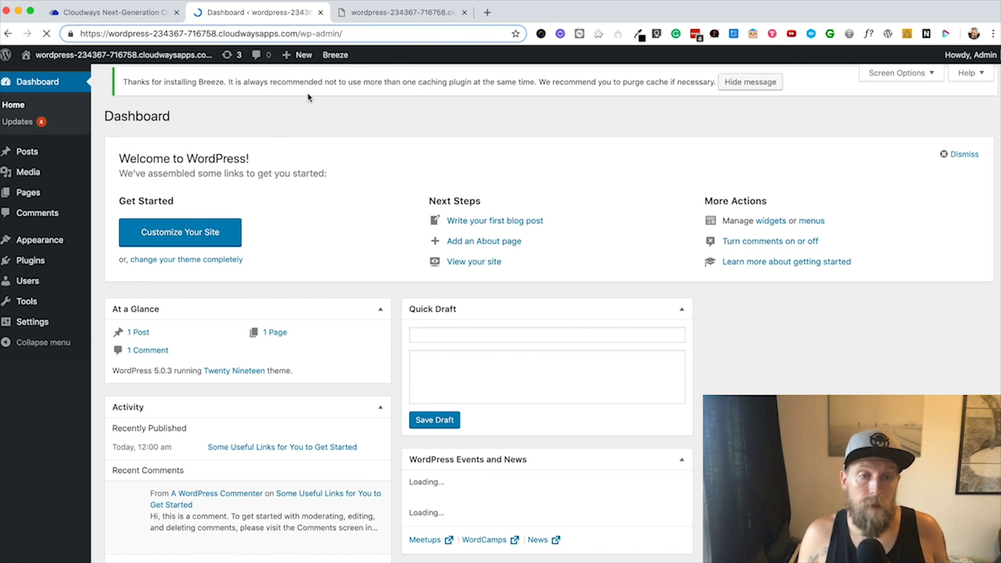
# Step: Review the WordPress site, Test WP access details and admin tabs, then close the dashboard and site tabs
pyautogui.click(371, 14)
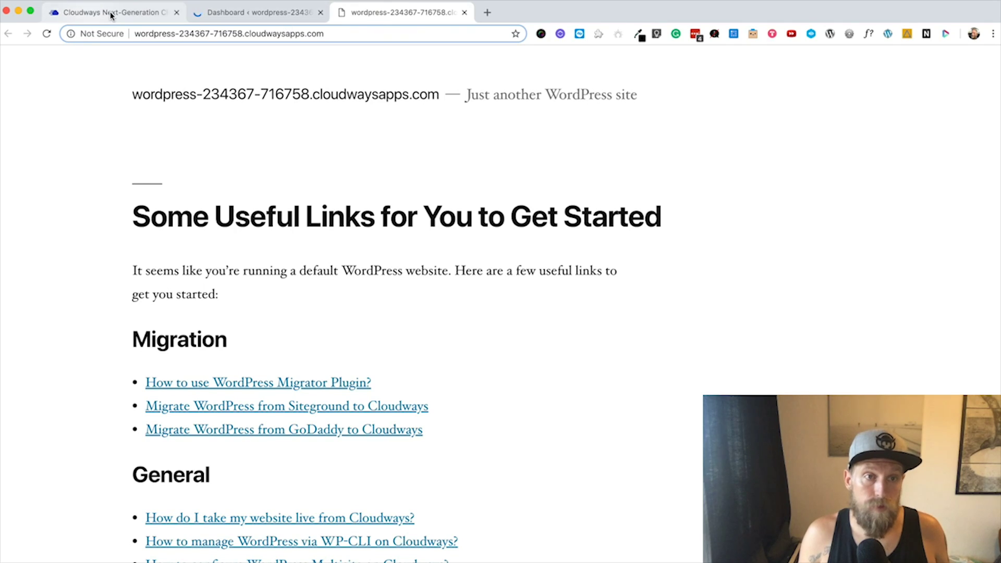
pyautogui.click(104, 12)
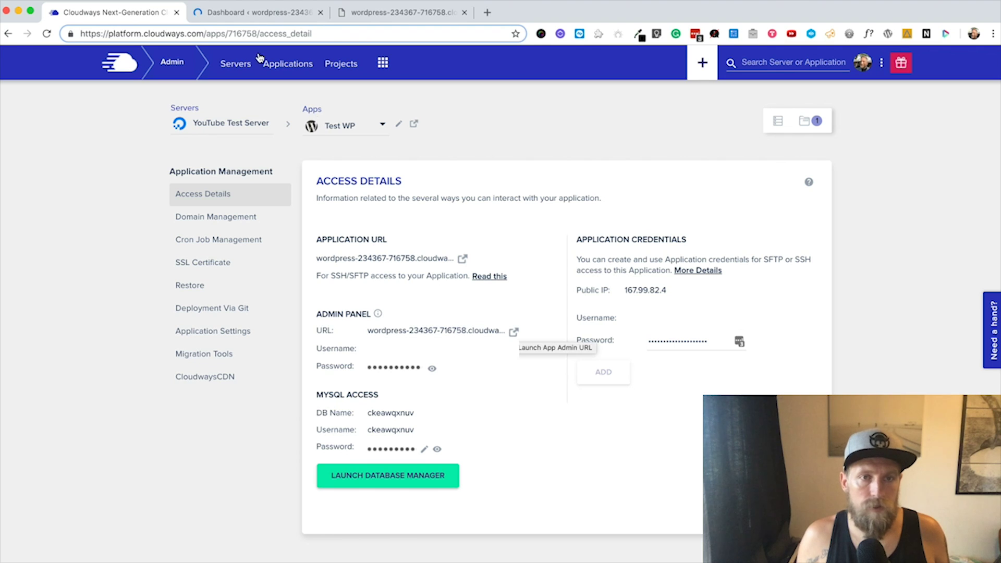
pyautogui.click(256, 13)
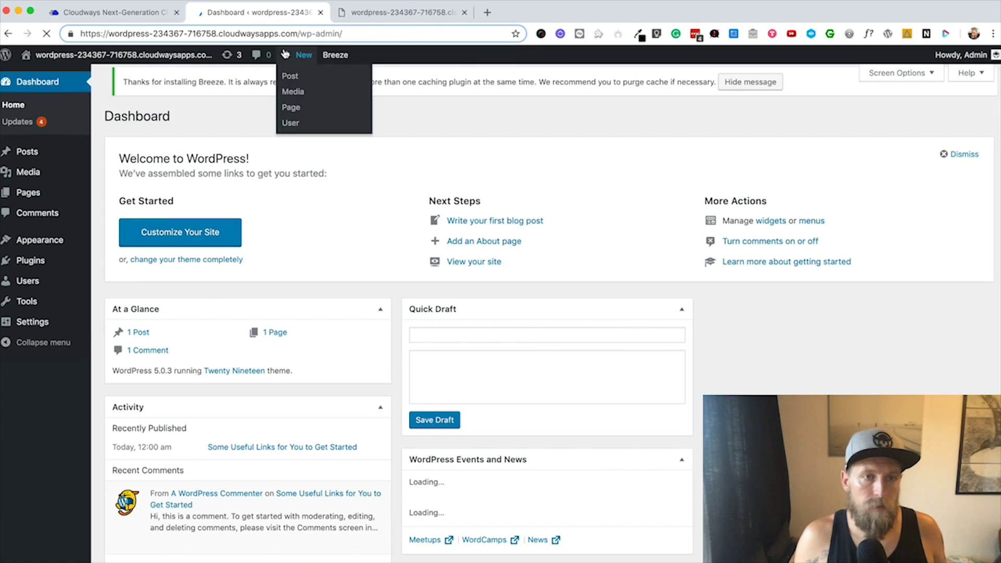
pyautogui.click(320, 12)
pyautogui.click(320, 12)
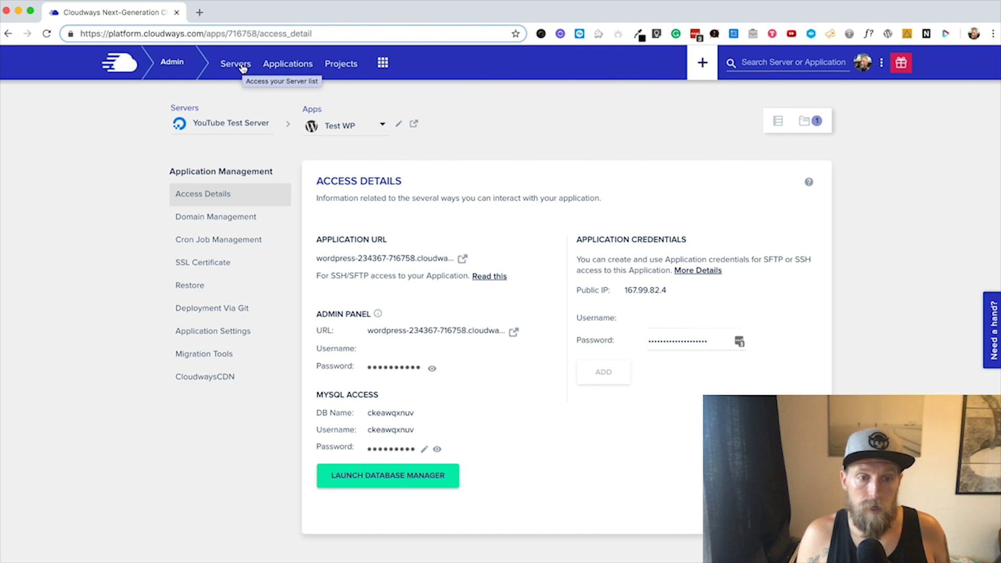
# Step: Open YouTube Test Server from the Servers list and choose Add Application from its + menu
pyautogui.click(240, 64)
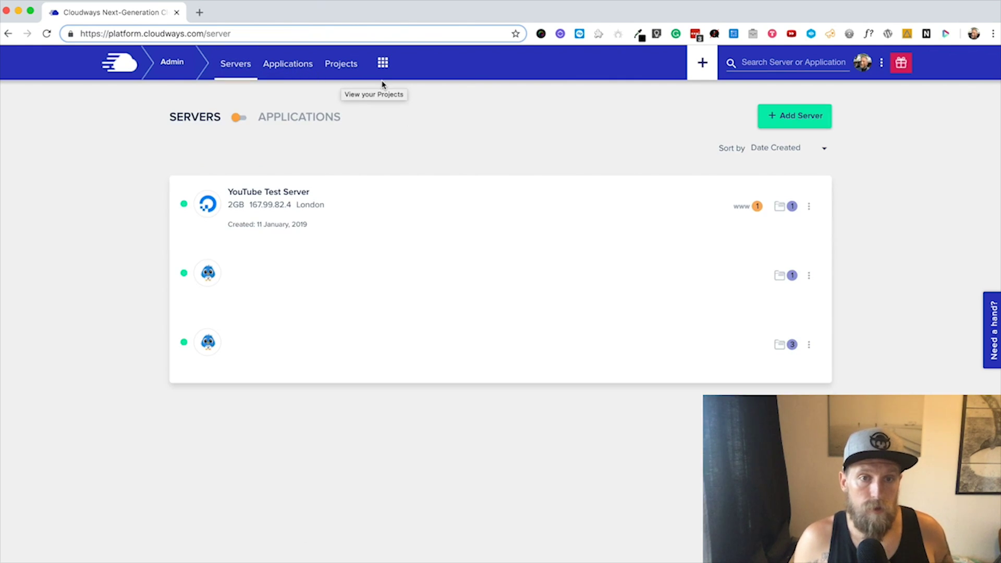
pyautogui.click(295, 198)
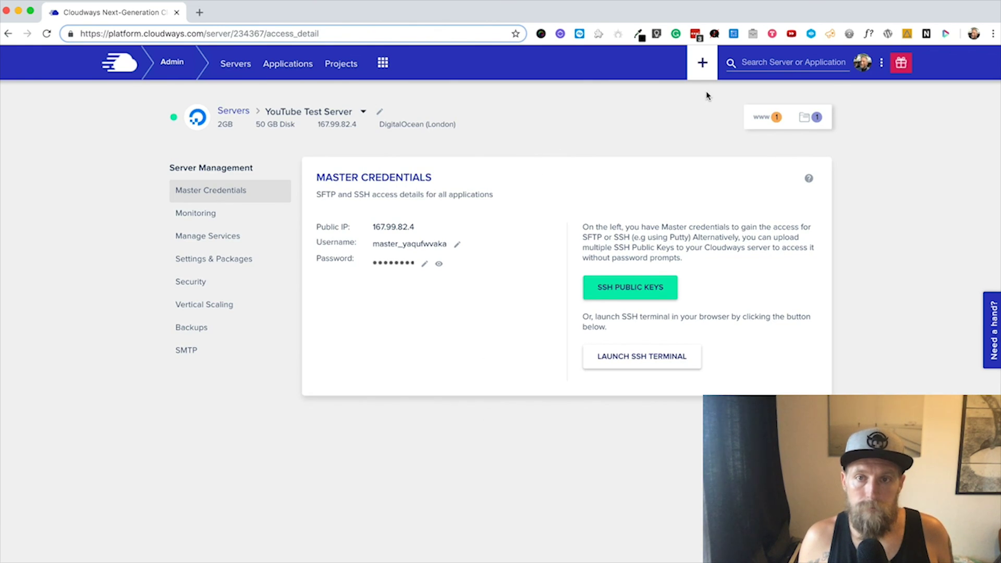
pyautogui.click(703, 63)
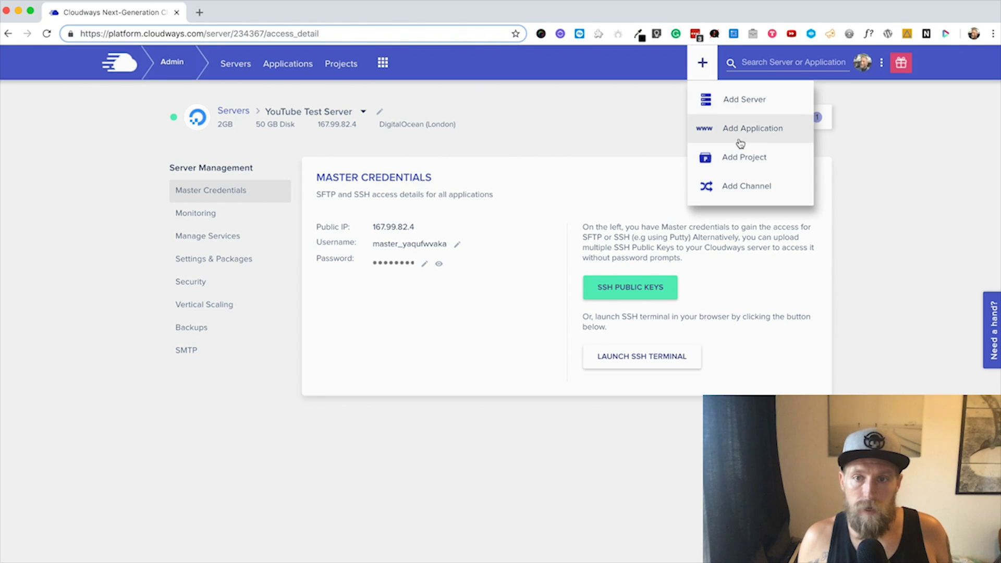
pyautogui.click(702, 64)
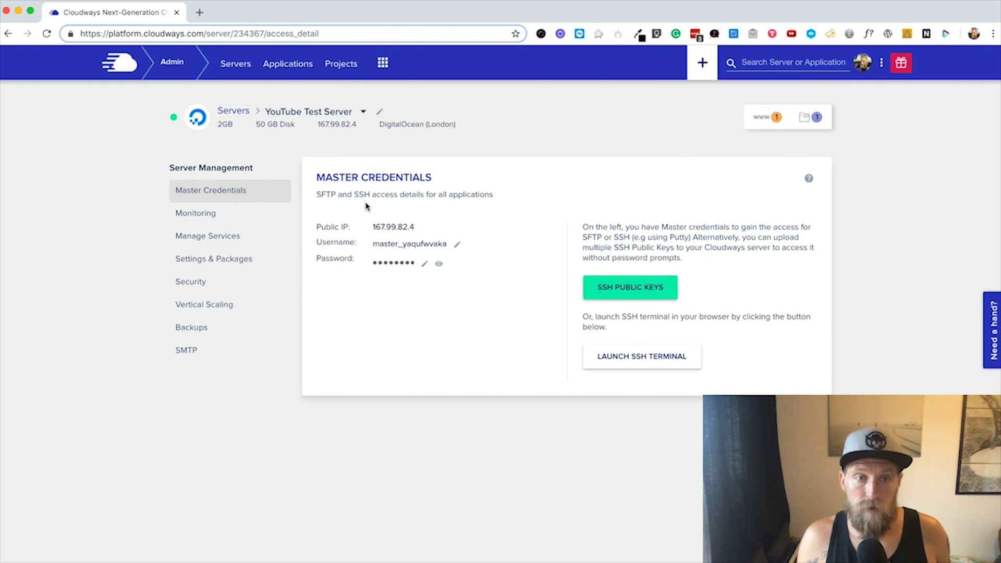
pyautogui.click(703, 63)
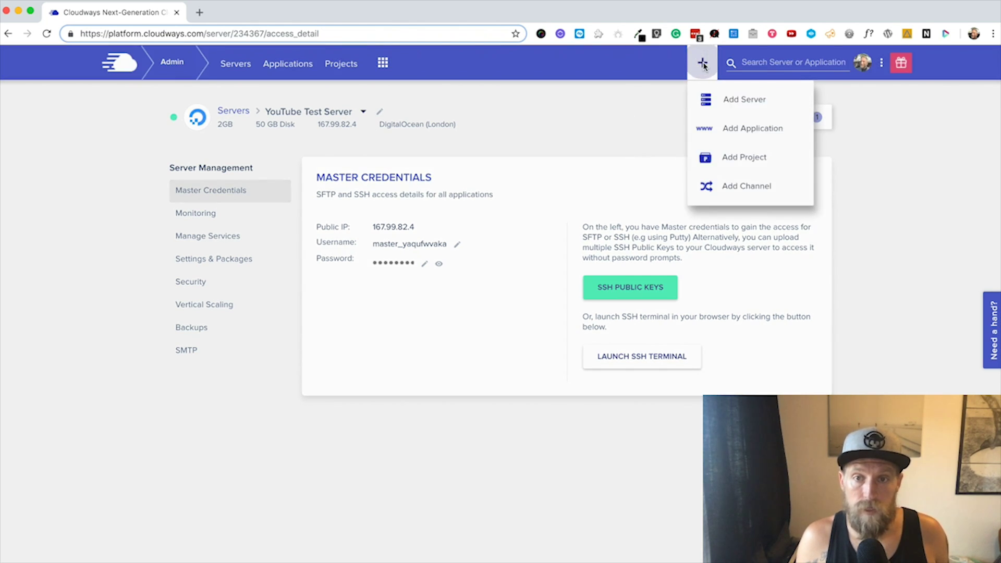
pyautogui.click(744, 129)
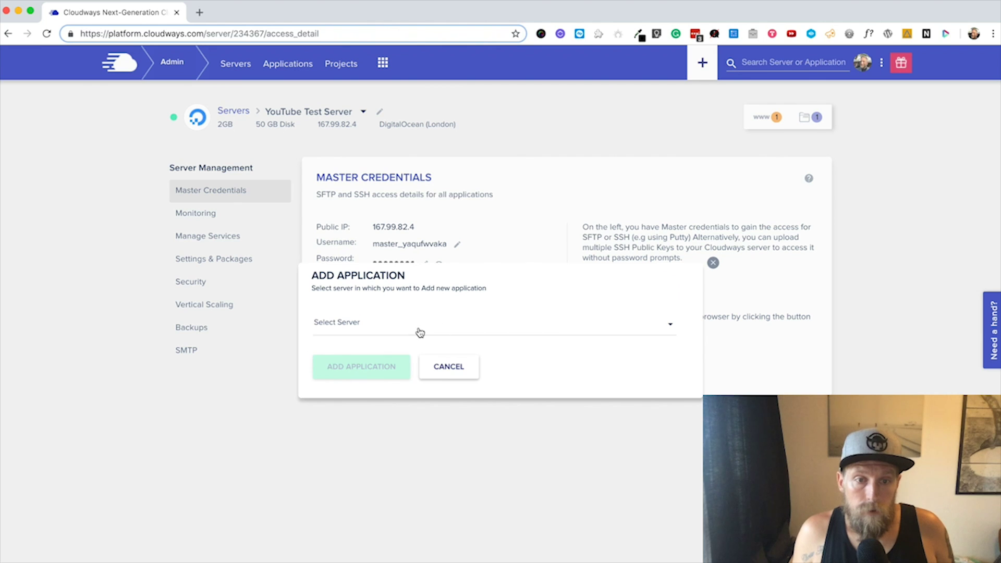
# Step: Target YouTube Test Server and pick WordPress Clean (No Cloudways Optimization) as the application type
pyautogui.click(418, 332)
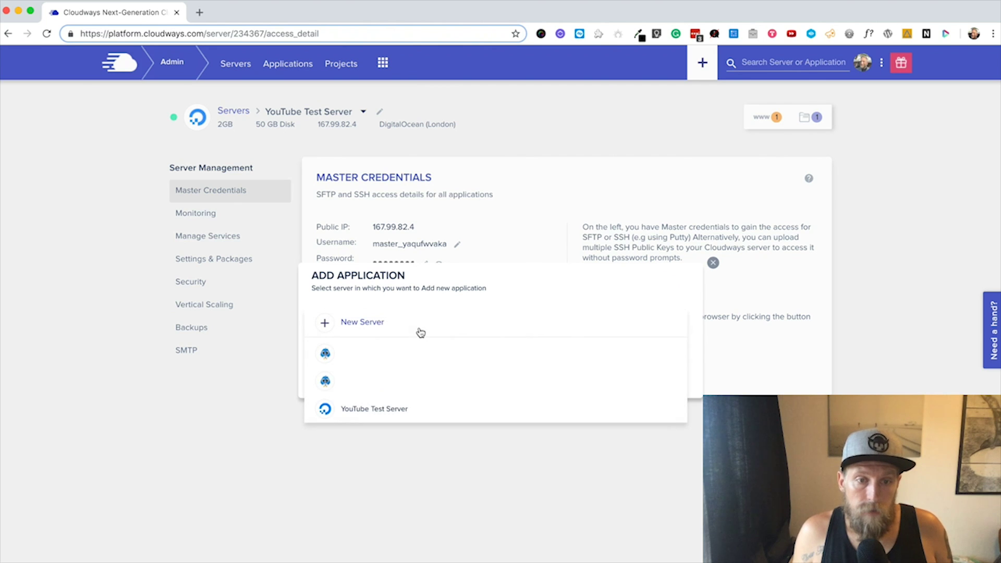
pyautogui.click(387, 409)
pyautogui.click(372, 371)
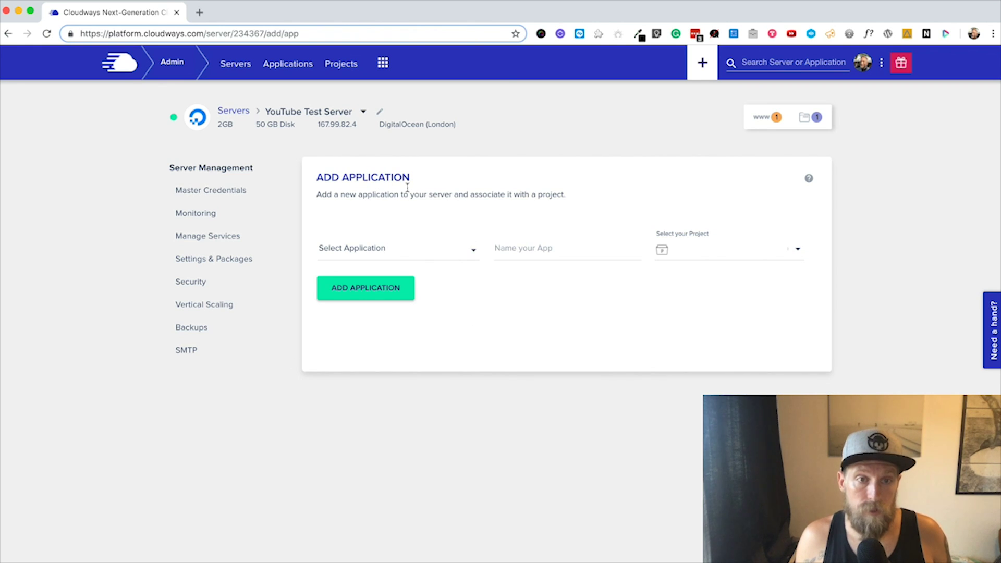
pyautogui.click(471, 254)
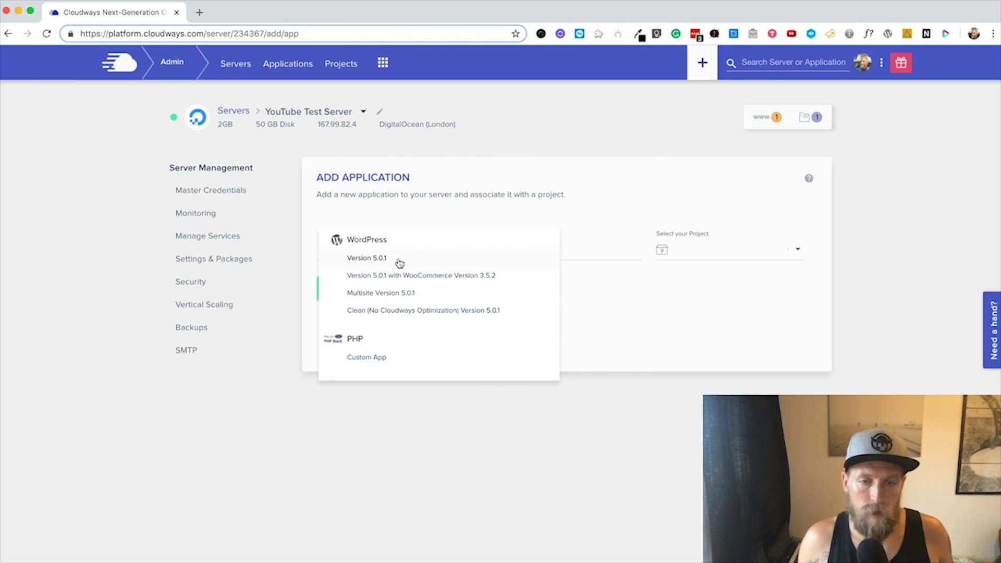
pyautogui.click(401, 312)
# Step: Name the app 'WP Test 2', assign it to Testing and Sandboxes, and create it
pyautogui.click(538, 253)
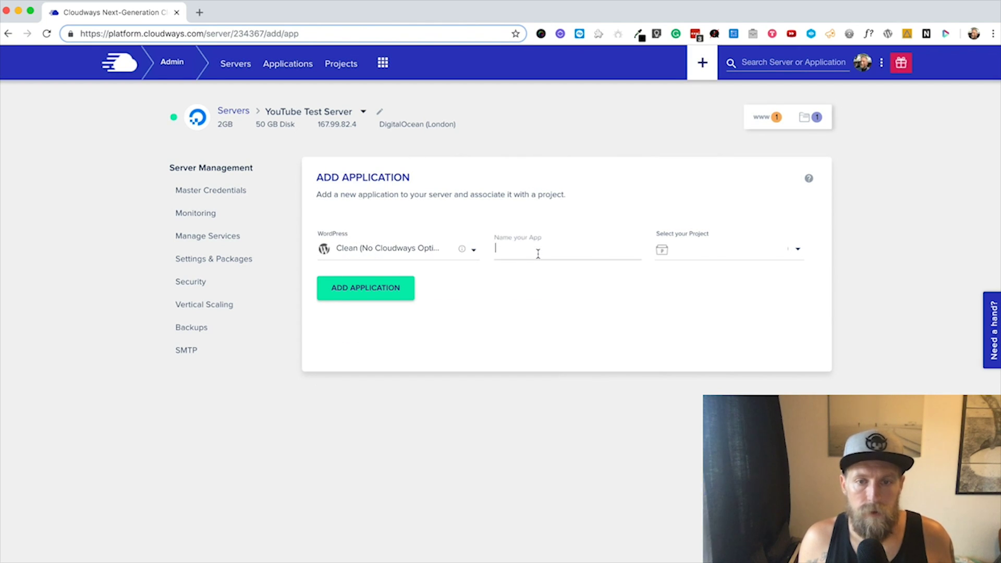
pyautogui.write('WP')
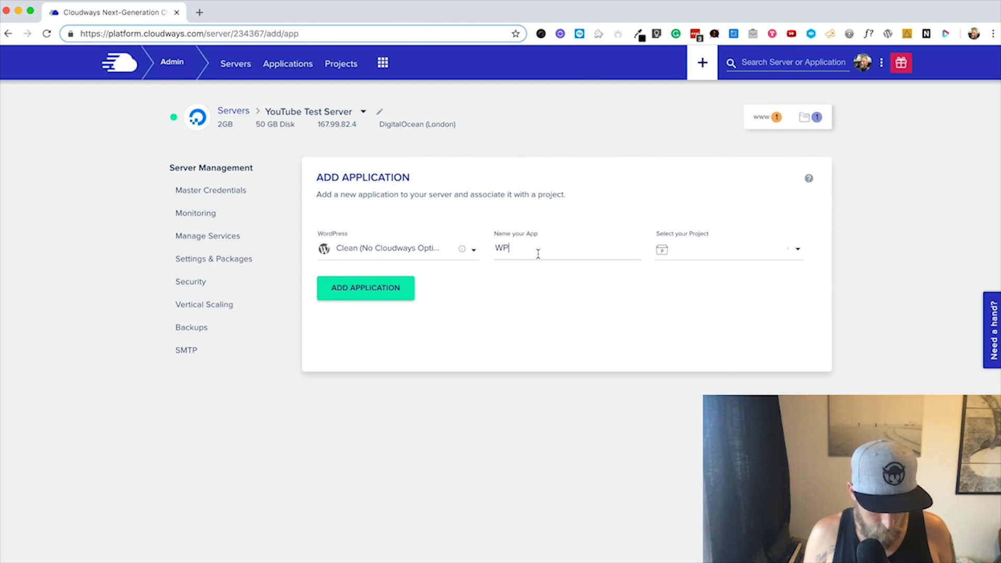
pyautogui.write(' Test 2')
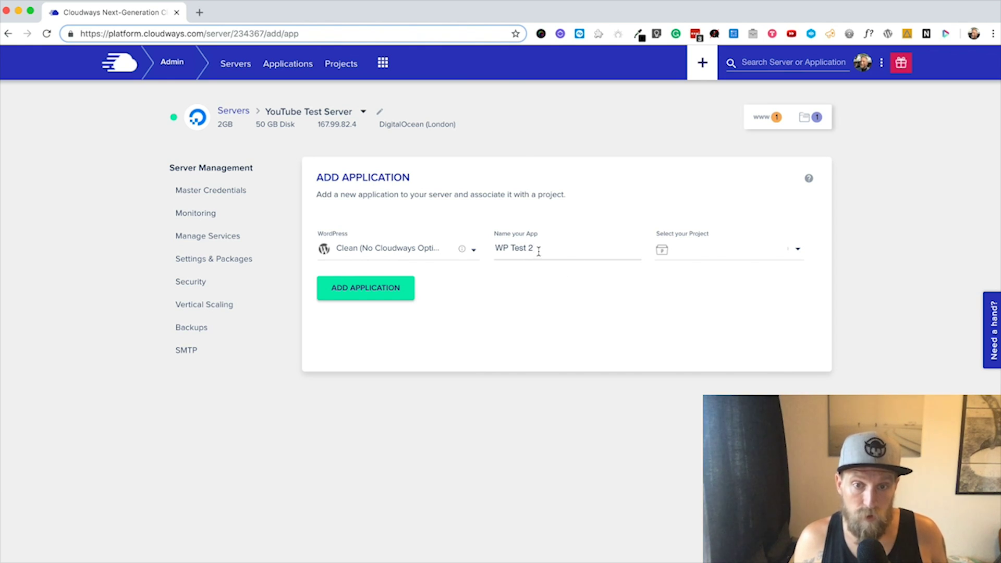
pyautogui.moveTo(539, 251); pyautogui.dragTo(485, 253)
pyautogui.click(545, 252)
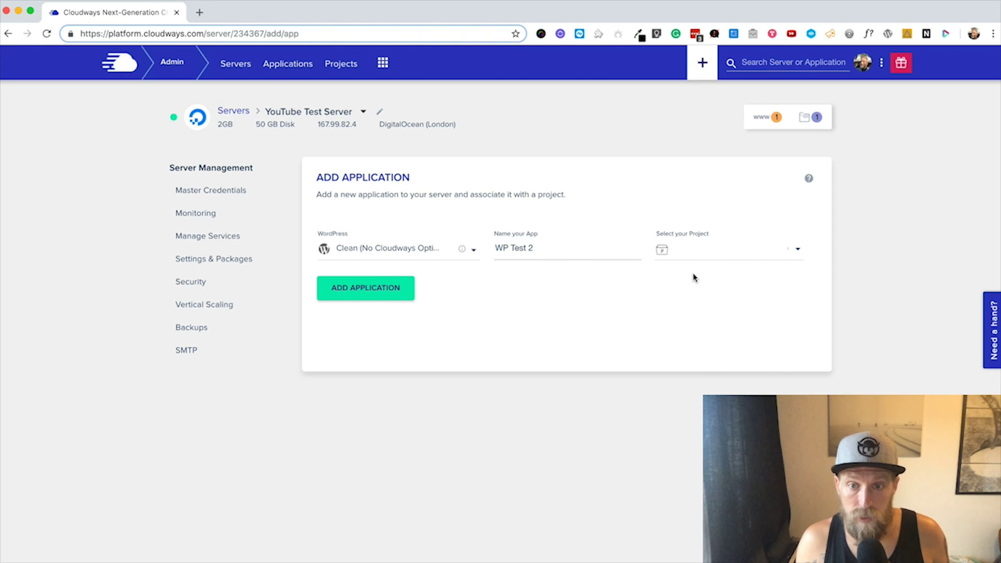
pyautogui.click(796, 251)
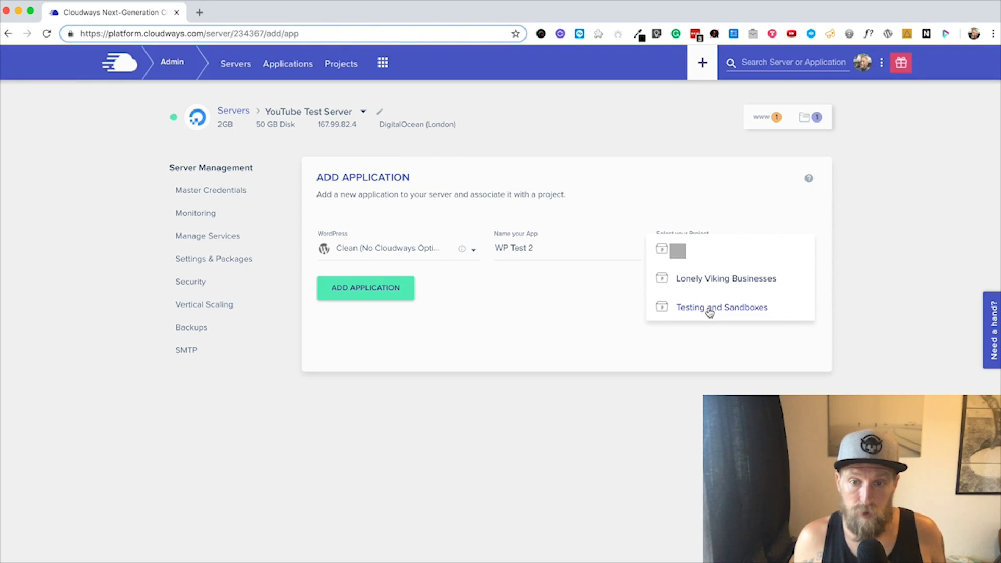
pyautogui.click(710, 310)
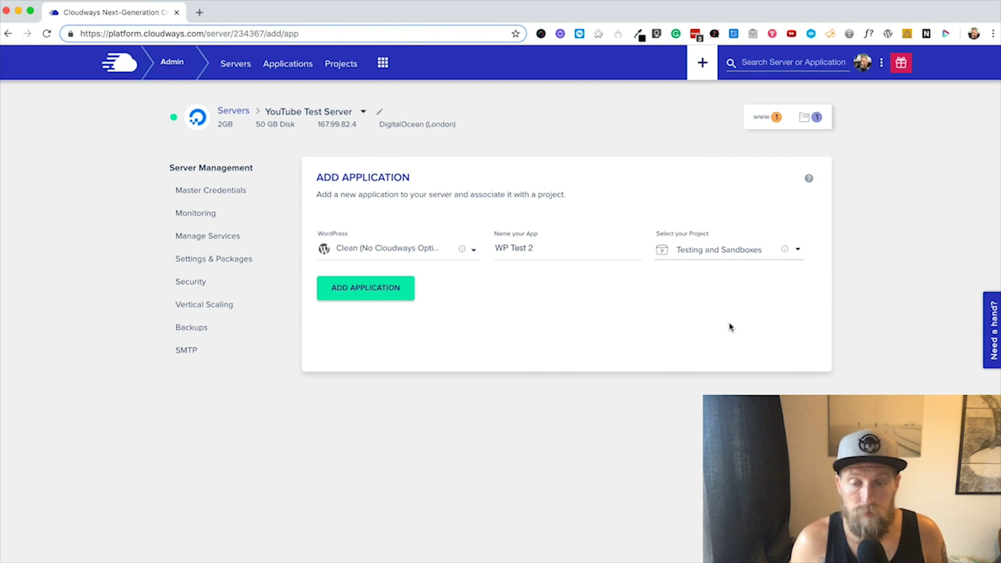
pyautogui.click(386, 292)
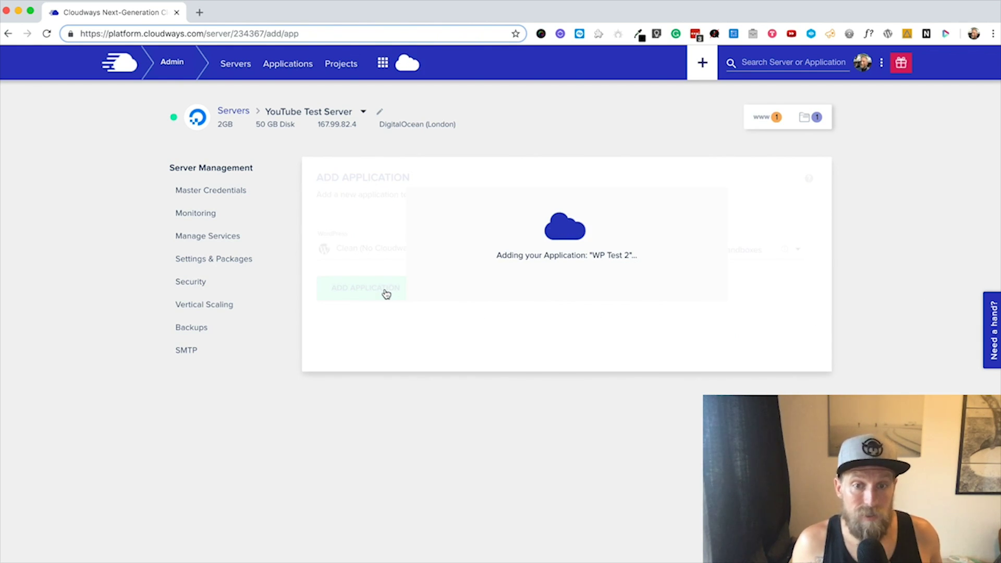